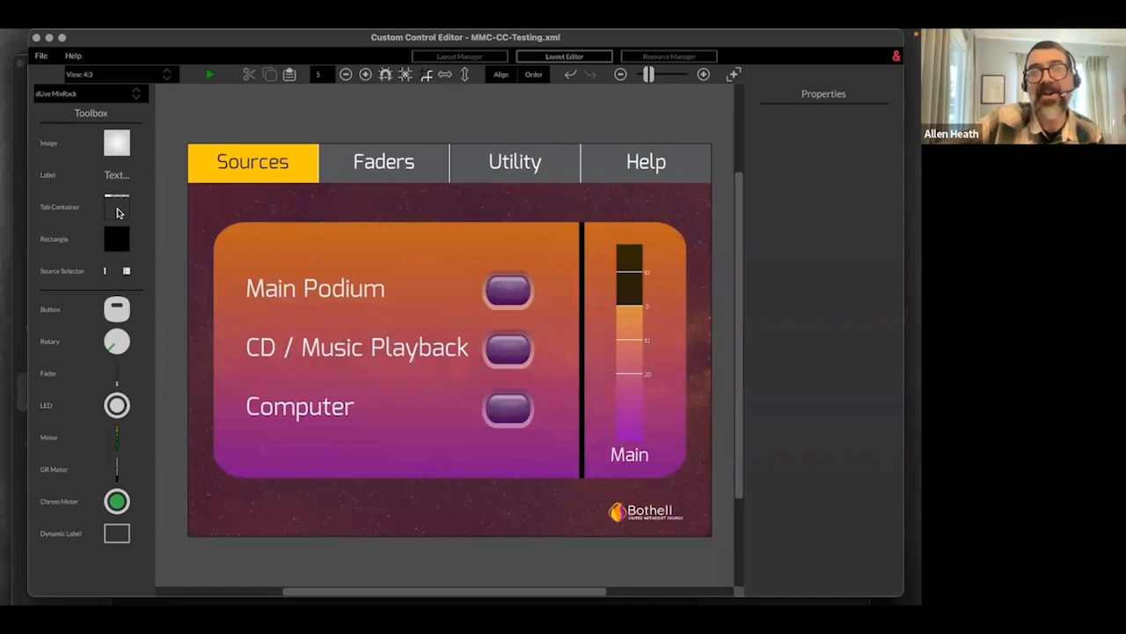
Set the tab container's Colour On to the saved orange swatch, hex F98410
{"action": "left_click", "coordinate": [202, 210]}
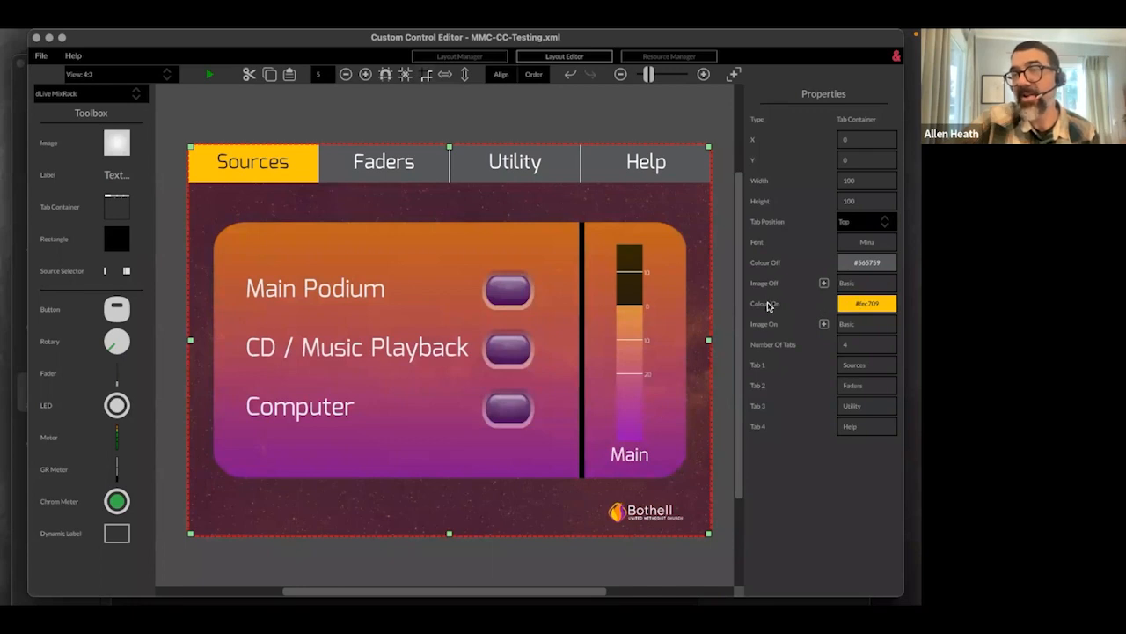
{"action": "left_click", "coordinate": [880, 303]}
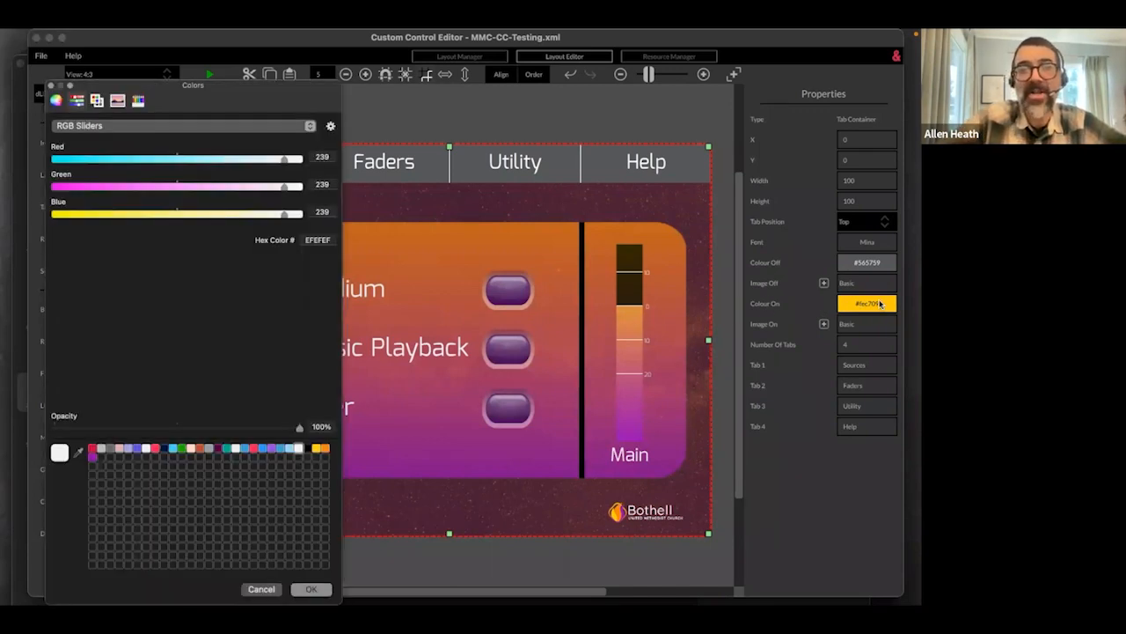
{"action": "left_click", "coordinate": [325, 450]}
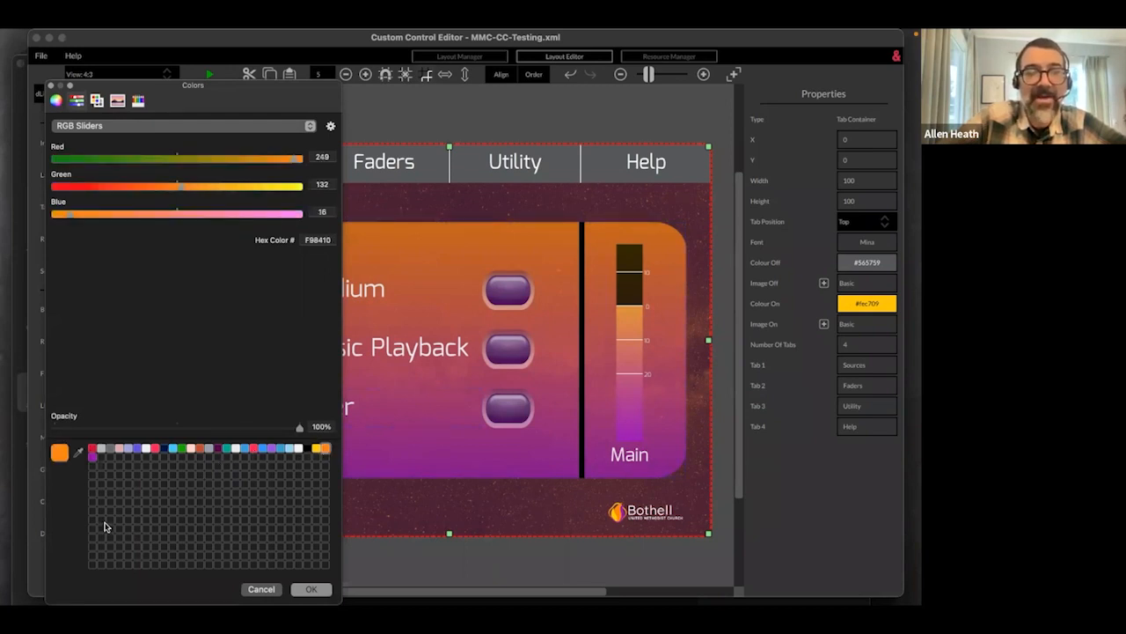
{"action": "left_click", "coordinate": [312, 589]}
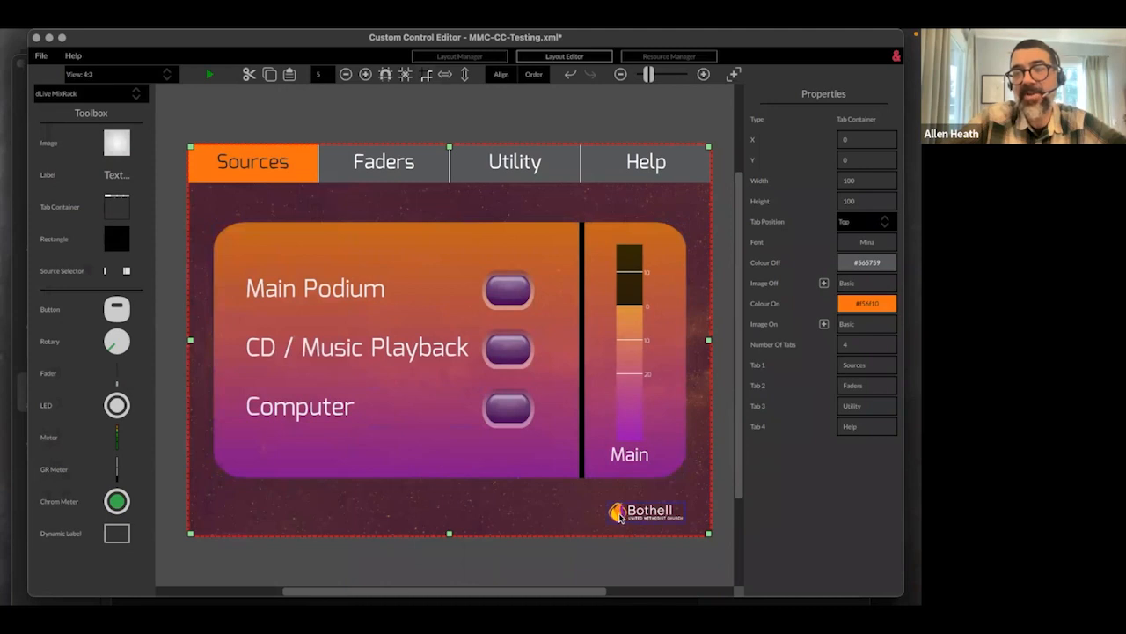
Run the layout test, check the Faders, Utility, Sources and Help tabs, and minimise the test window
{"action": "left_click", "coordinate": [406, 175]}
{"action": "left_click", "coordinate": [211, 72]}
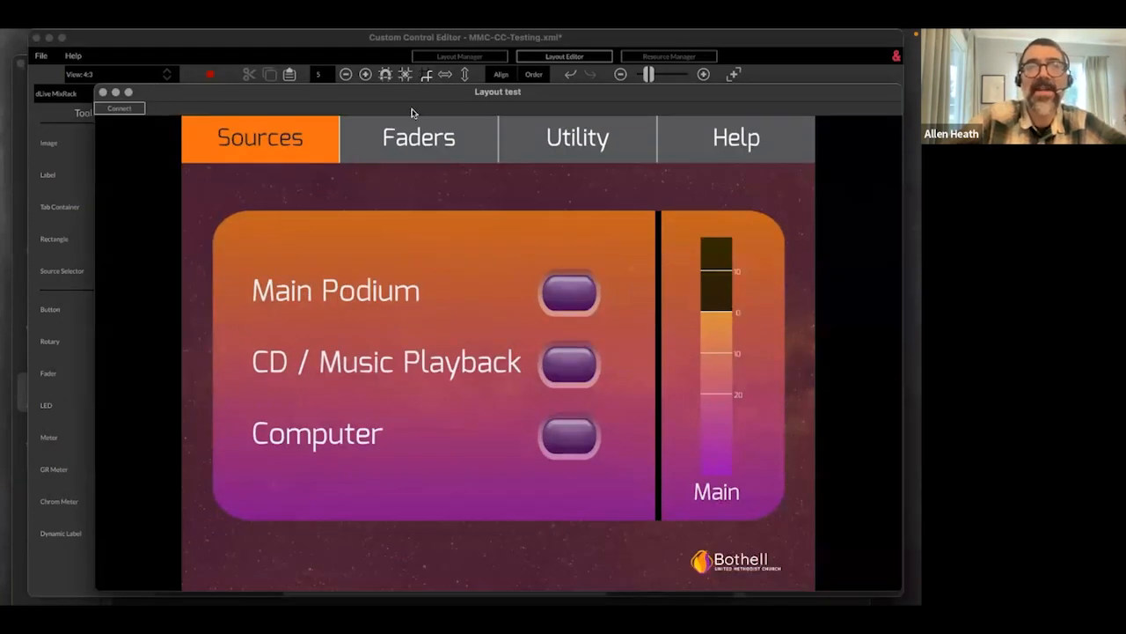
{"action": "left_click", "coordinate": [425, 136]}
{"action": "left_click", "coordinate": [552, 138]}
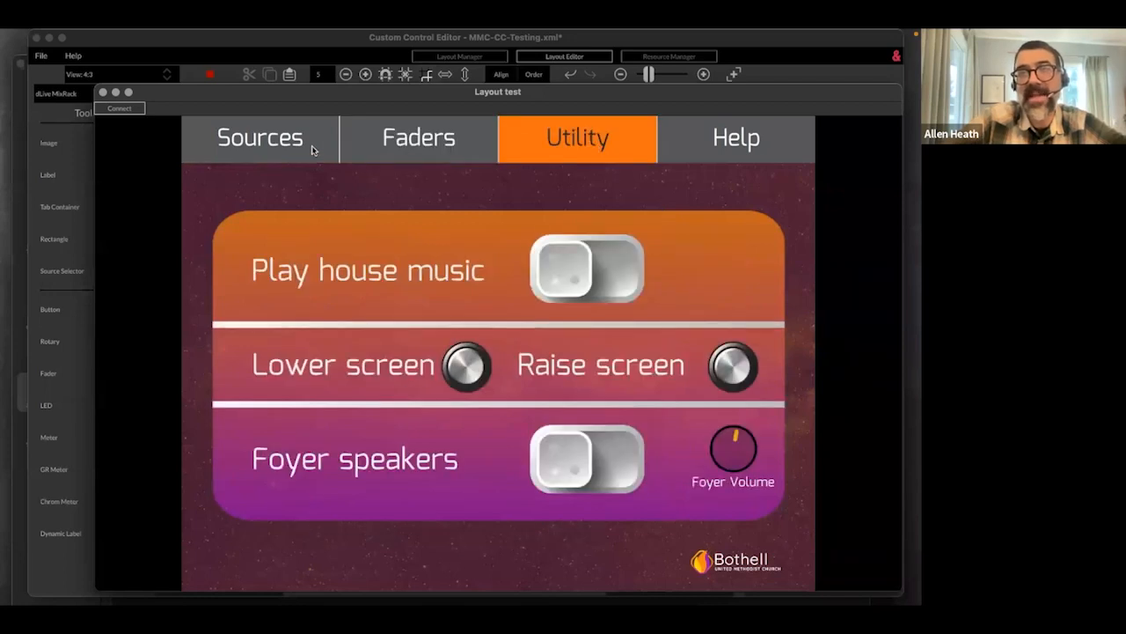
{"action": "left_click", "coordinate": [299, 144]}
{"action": "left_click", "coordinate": [718, 163]}
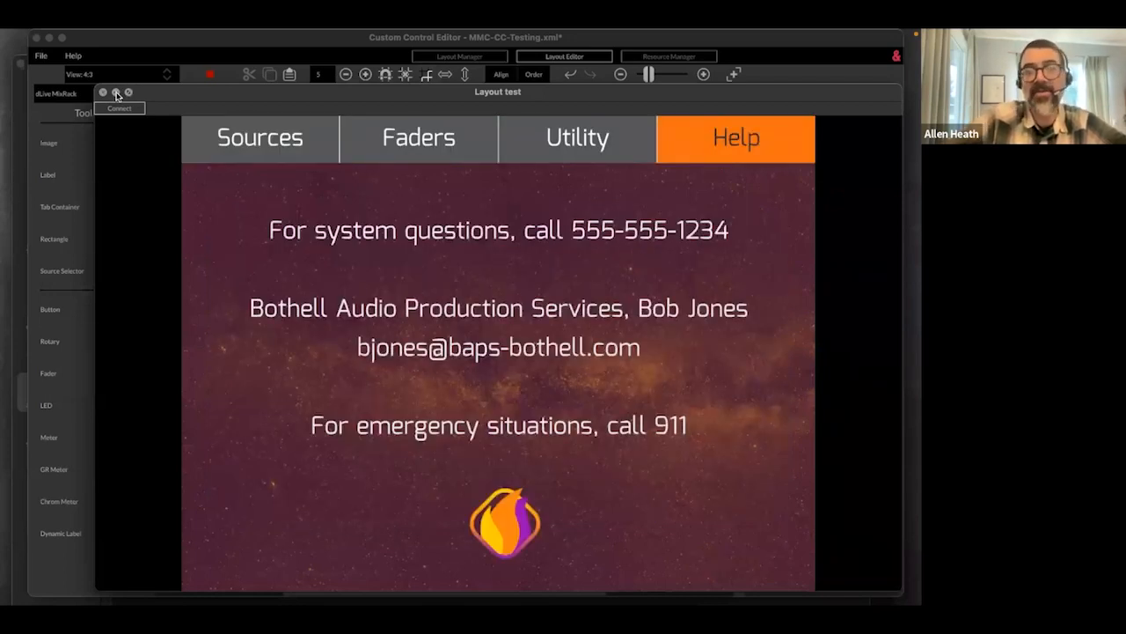
{"action": "left_click", "coordinate": [117, 93]}
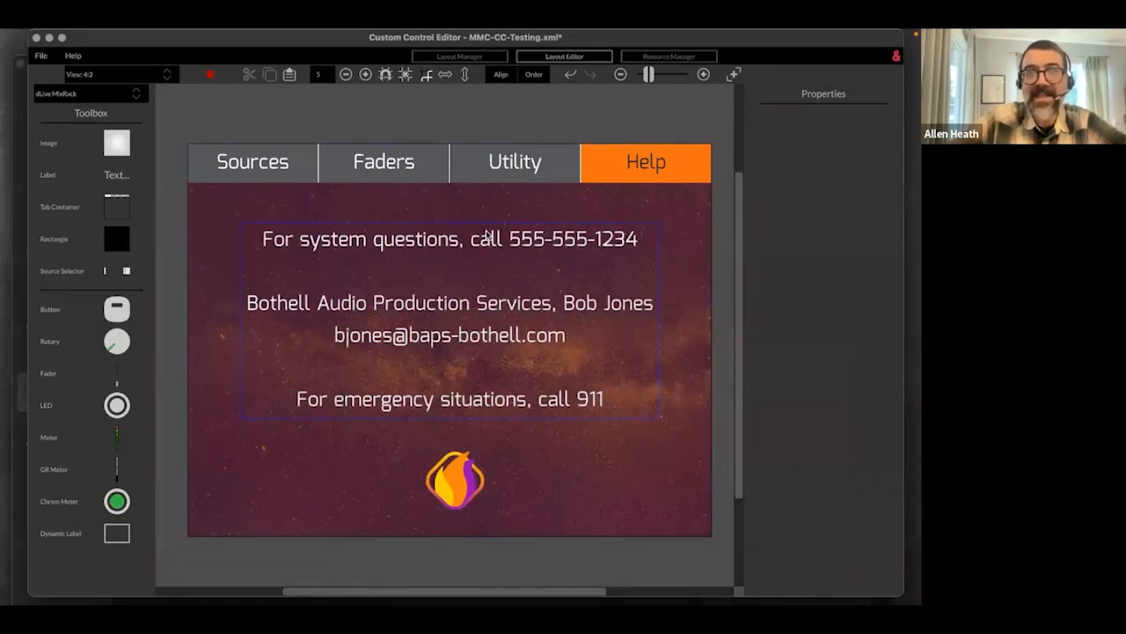
Switch to Safari and examine the logos, colours and backgrounds on the bothellumc.org home page, then minimise the browser
{"action": "left_click", "coordinate": [374, 581]}
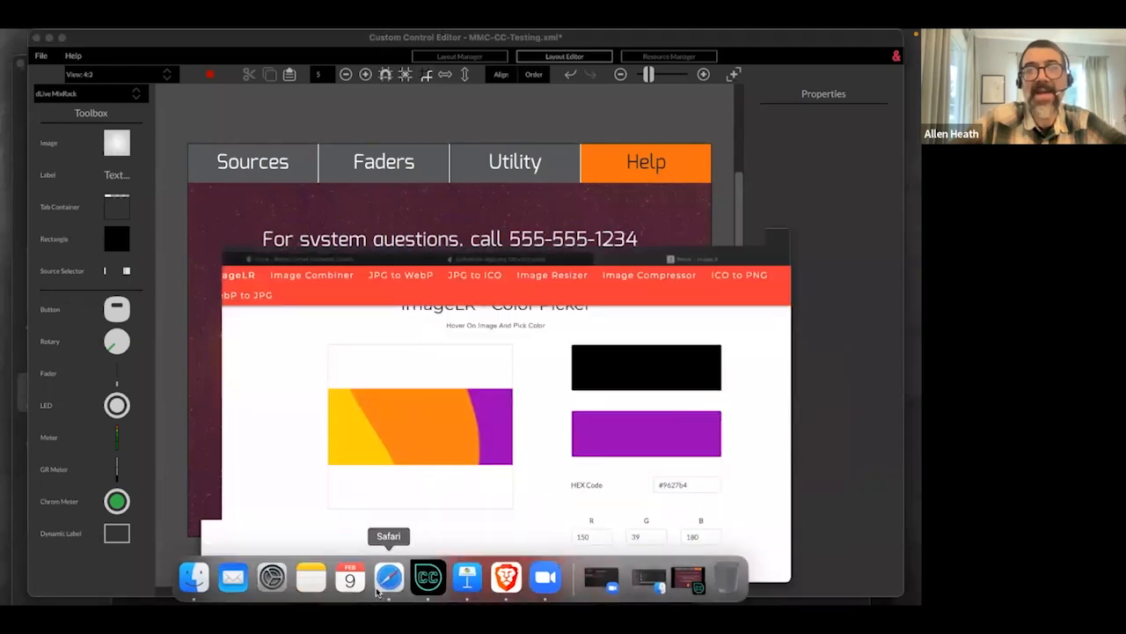
{"action": "left_click", "coordinate": [213, 139]}
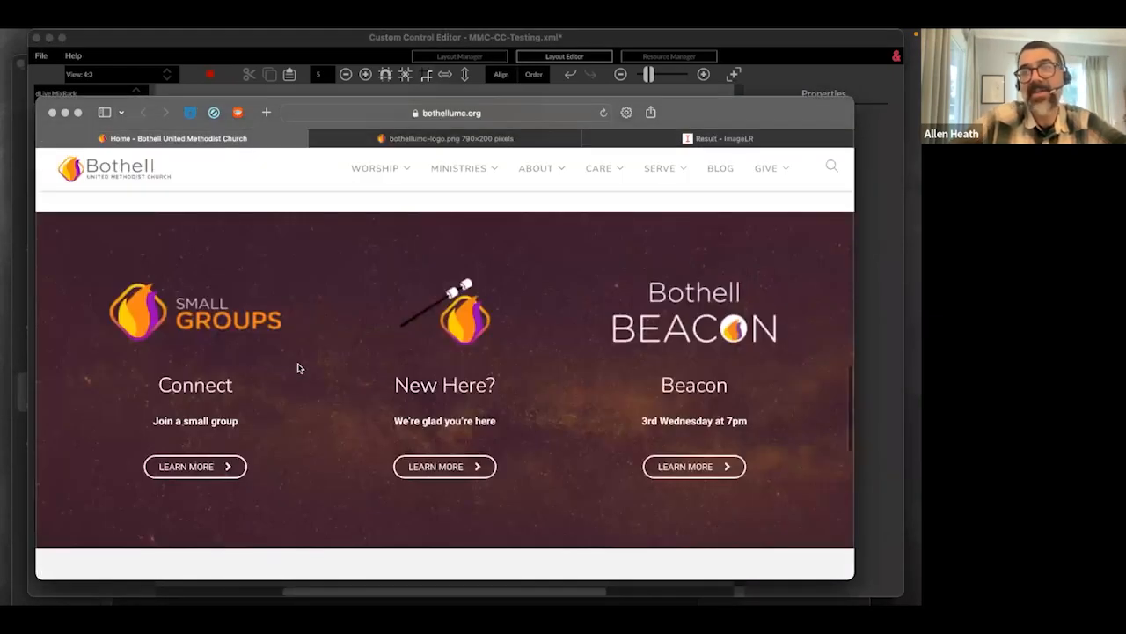
{"action": "scroll", "coordinate": [298, 367], "scroll_direction": "up", "scroll_amount": 5}
{"action": "scroll", "coordinate": [297, 368], "scroll_direction": "up", "scroll_amount": 15}
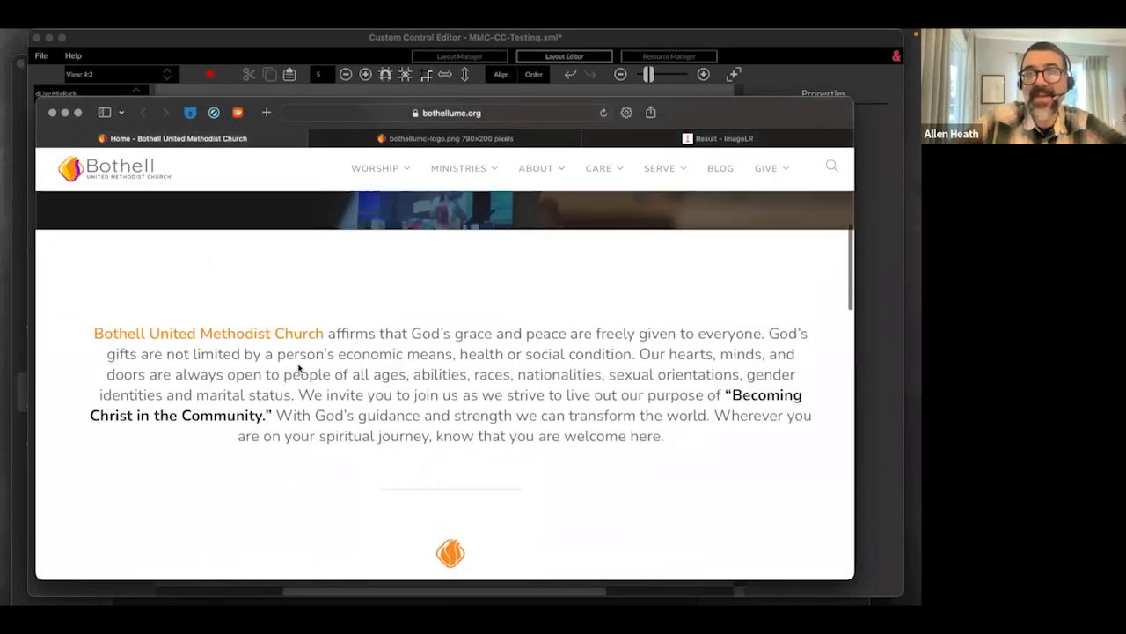
{"action": "scroll", "coordinate": [298, 366], "scroll_direction": "down", "scroll_amount": 10}
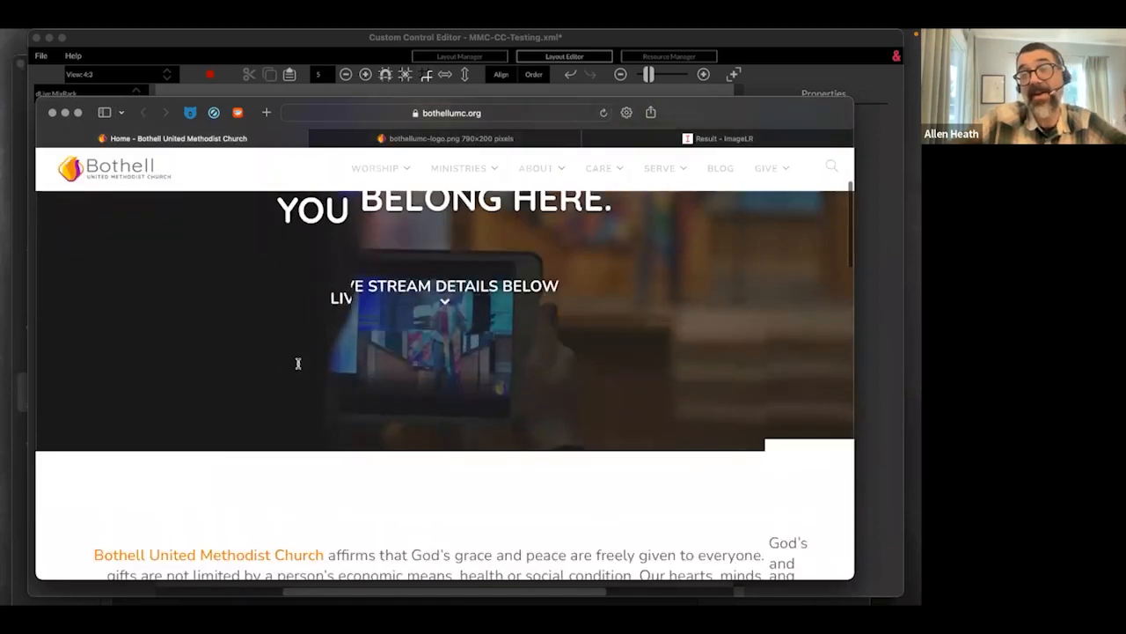
{"action": "scroll", "coordinate": [297, 365], "scroll_direction": "down", "scroll_amount": 8}
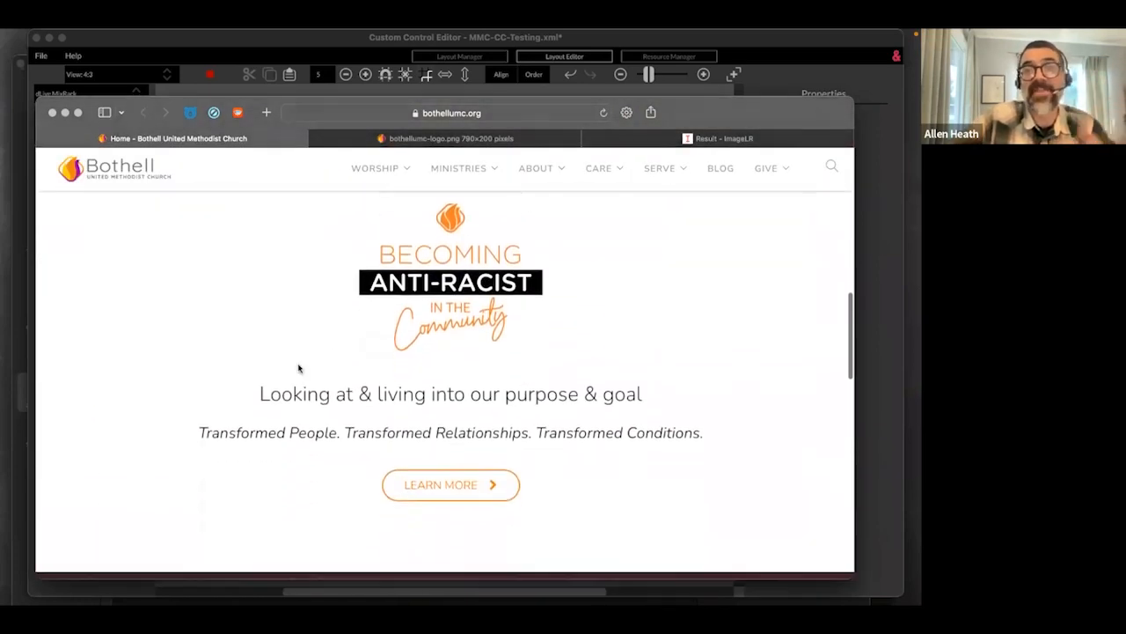
{"action": "scroll", "coordinate": [298, 368], "scroll_direction": "down", "scroll_amount": 8}
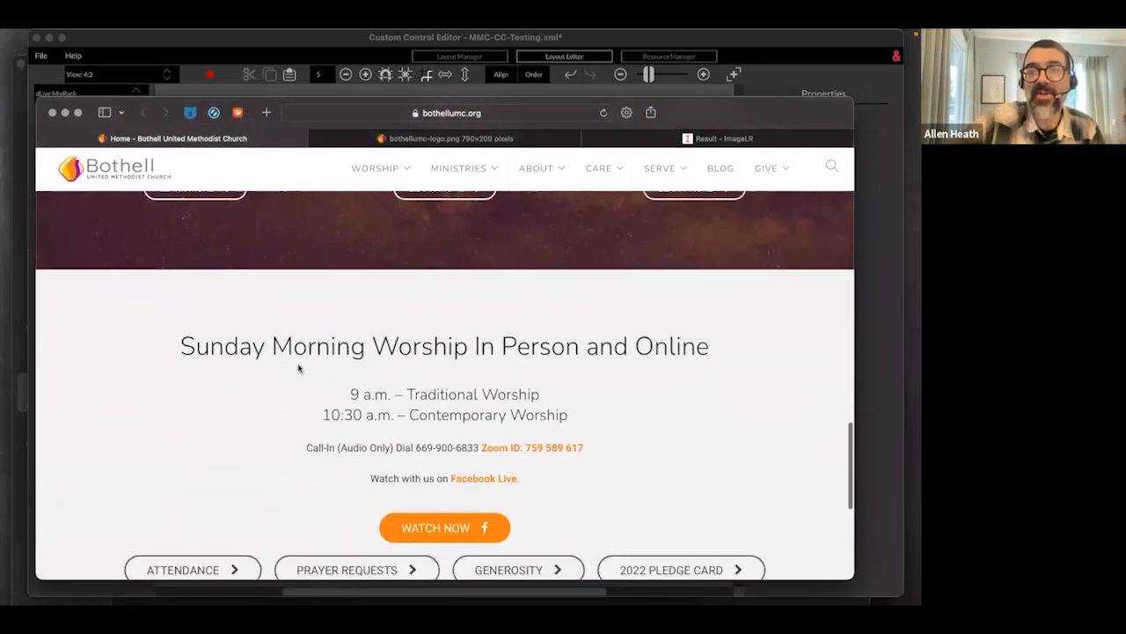
{"action": "scroll", "coordinate": [298, 368], "scroll_direction": "up", "scroll_amount": 8}
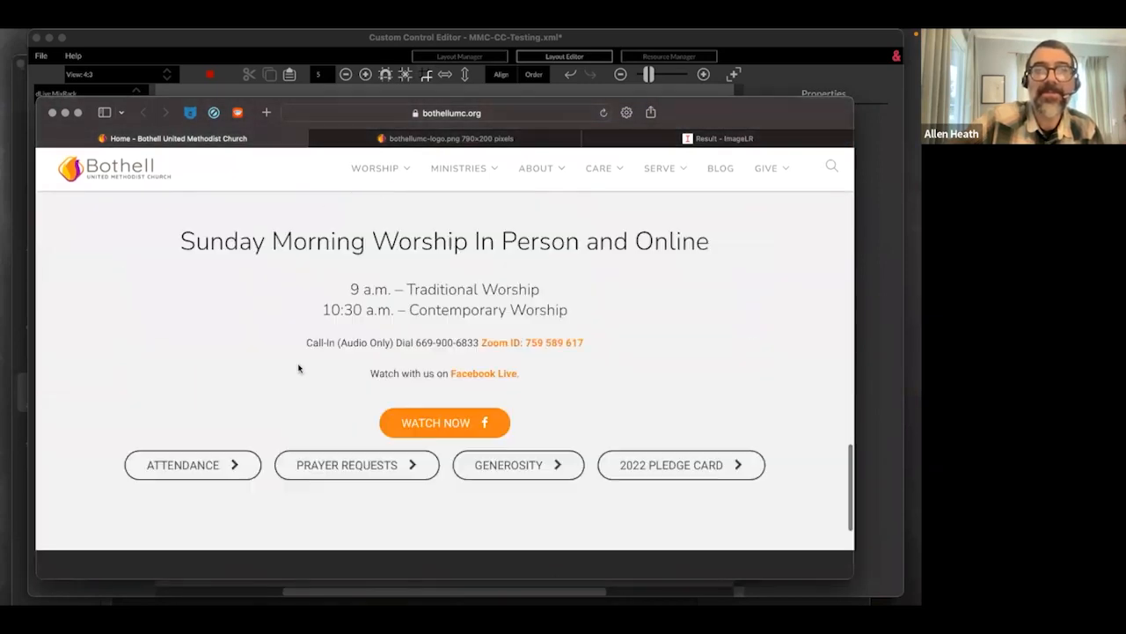
{"action": "left_click", "coordinate": [64, 113]}
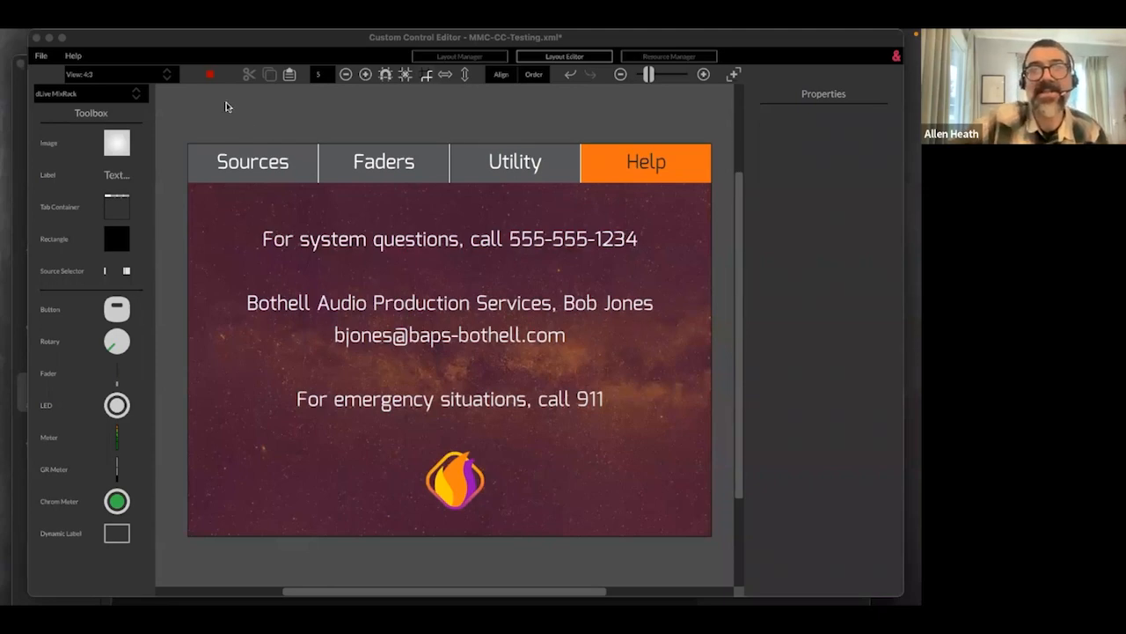
Restore the layout test and, on the Faders page, lower CD to about -11, Computer to about -7 and Foyer to about -13
{"action": "left_click", "coordinate": [210, 76]}
{"action": "left_click", "coordinate": [209, 76]}
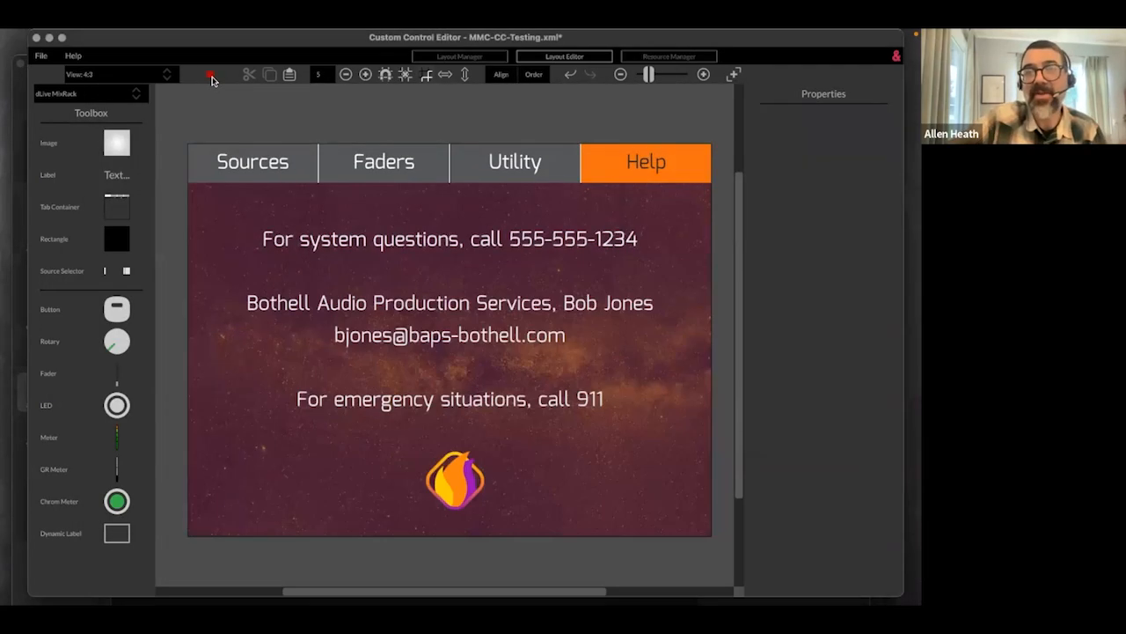
{"action": "left_click", "coordinate": [211, 78]}
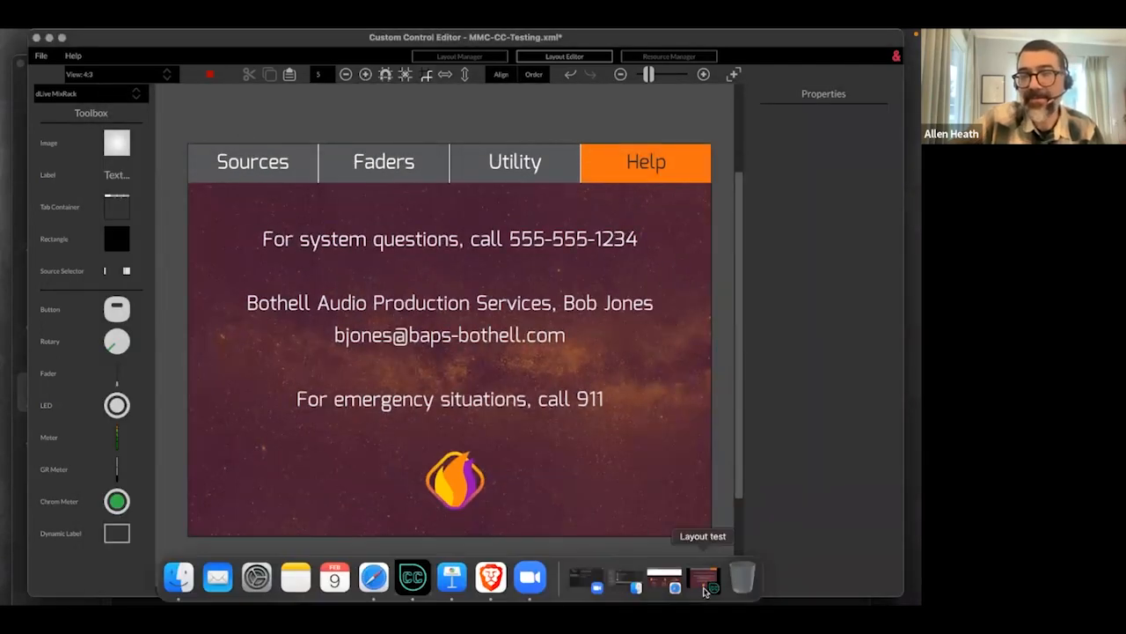
{"action": "left_click", "coordinate": [703, 587]}
{"action": "left_click", "coordinate": [449, 156]}
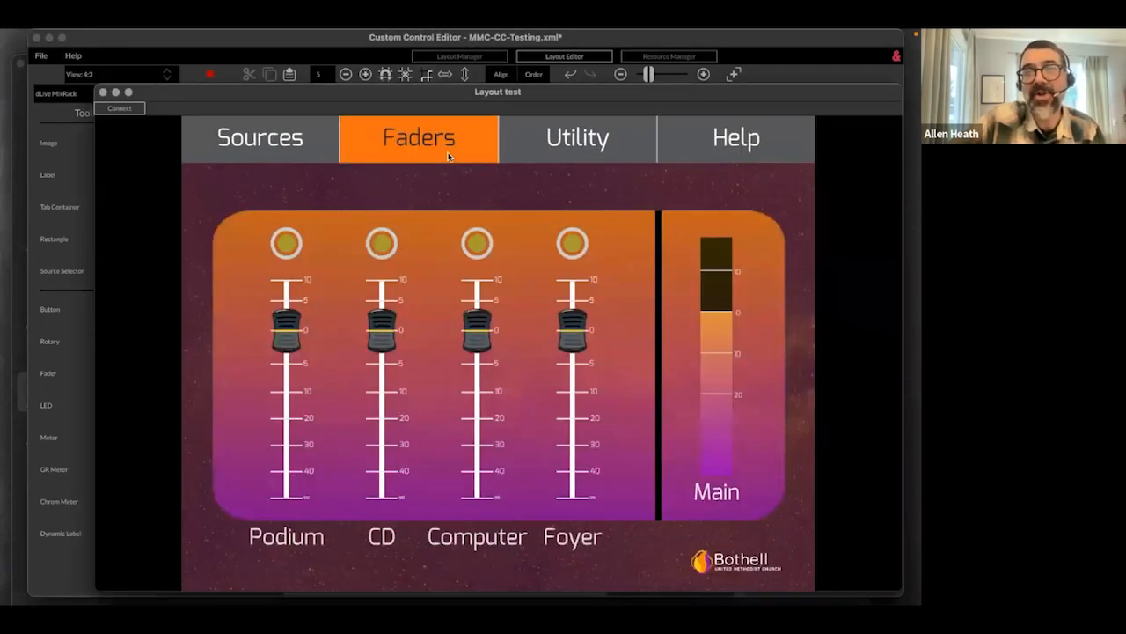
{"action": "left_click_drag", "start_coordinate": [387, 326], "coordinate": [400, 396]}
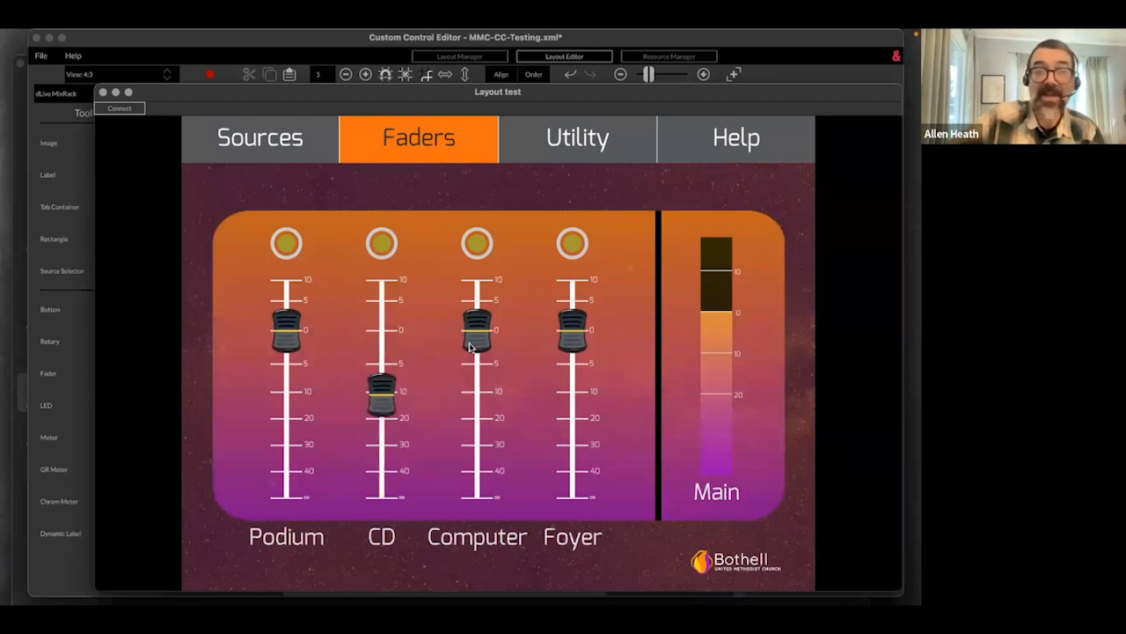
{"action": "left_click_drag", "start_coordinate": [469, 347], "coordinate": [471, 393]}
{"action": "left_click_drag", "start_coordinate": [576, 341], "coordinate": [572, 412]}
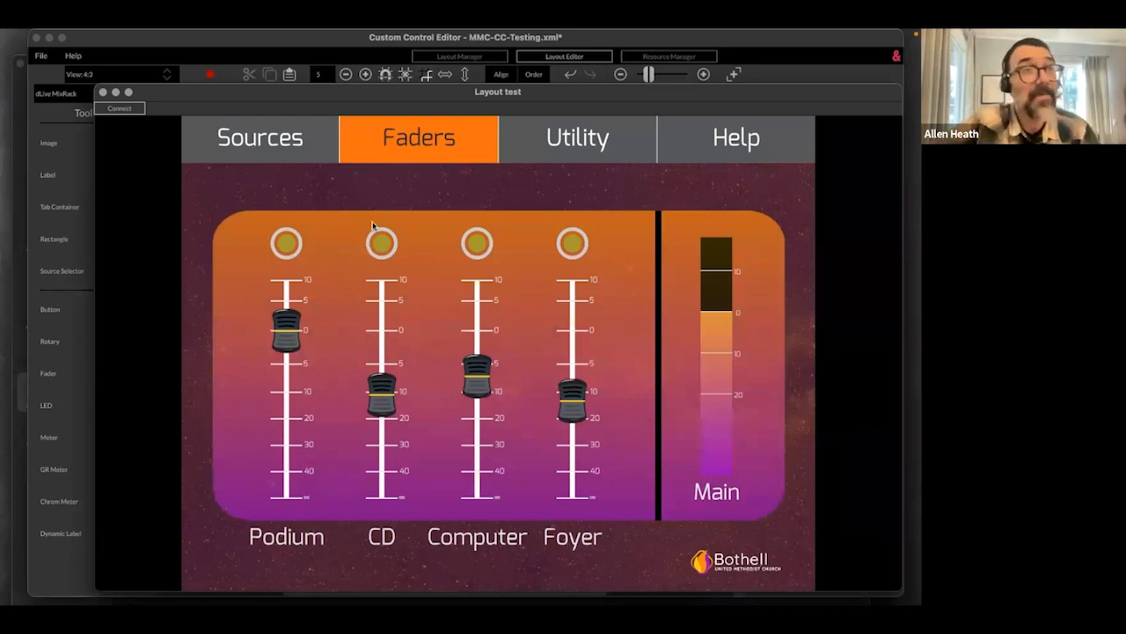
Switch to the masterclass presentation and review the colour palette slide and the Capturing Client Design Elements slide
{"action": "left_click", "coordinate": [23, 394]}
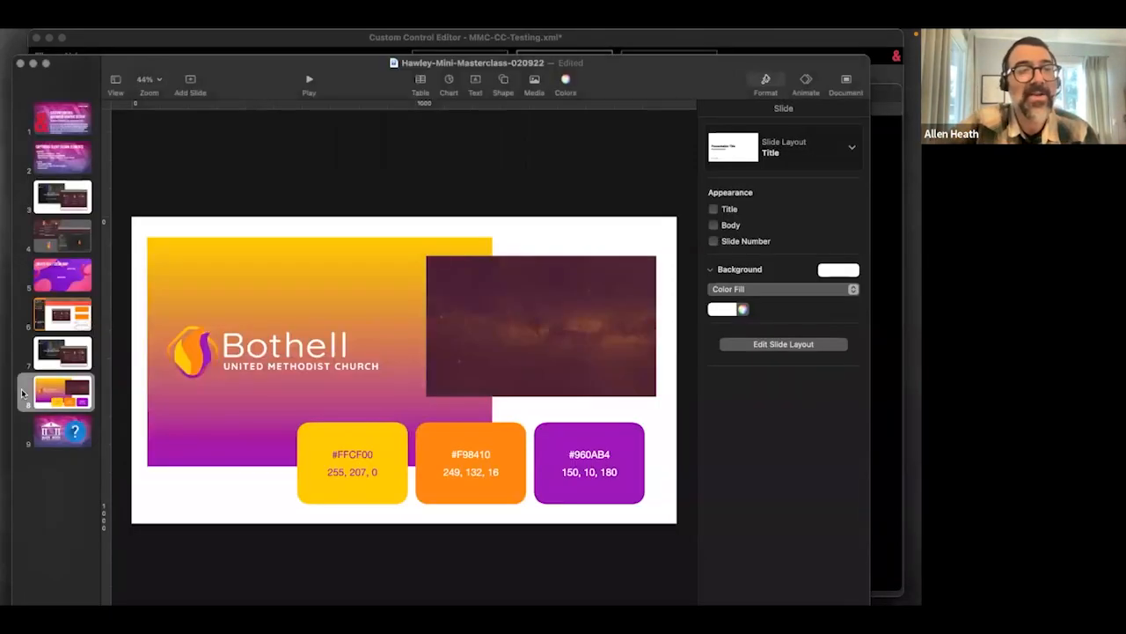
{"action": "left_click", "coordinate": [63, 163]}
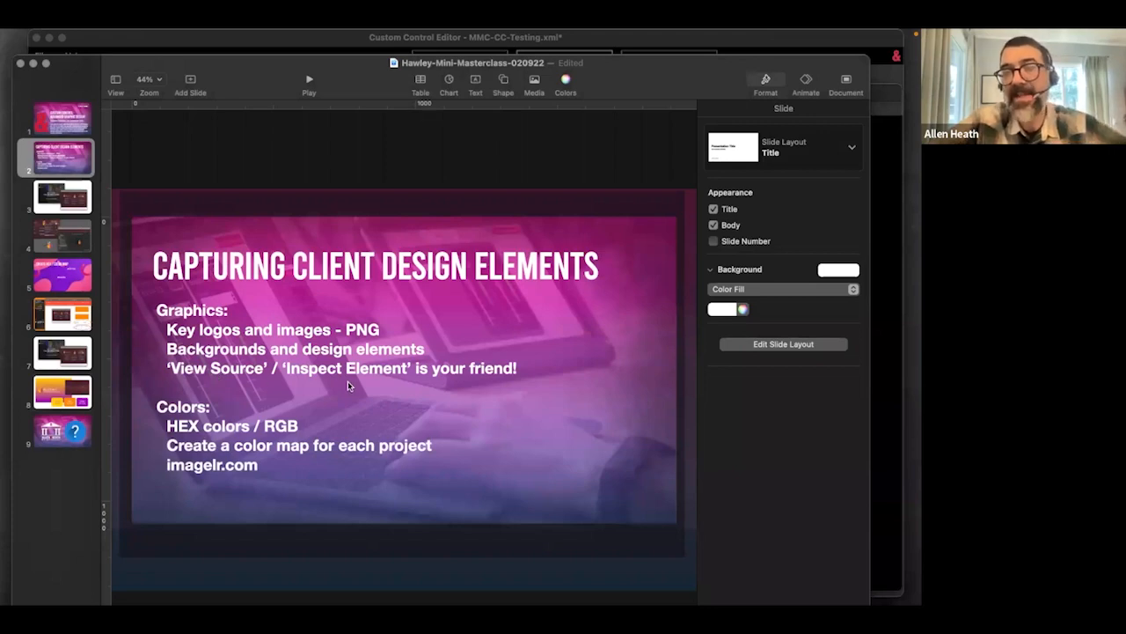
Return to the church website in Safari, inspect the Small Groups logo element and display the Images folder among the page's sources
{"action": "left_click", "coordinate": [393, 578]}
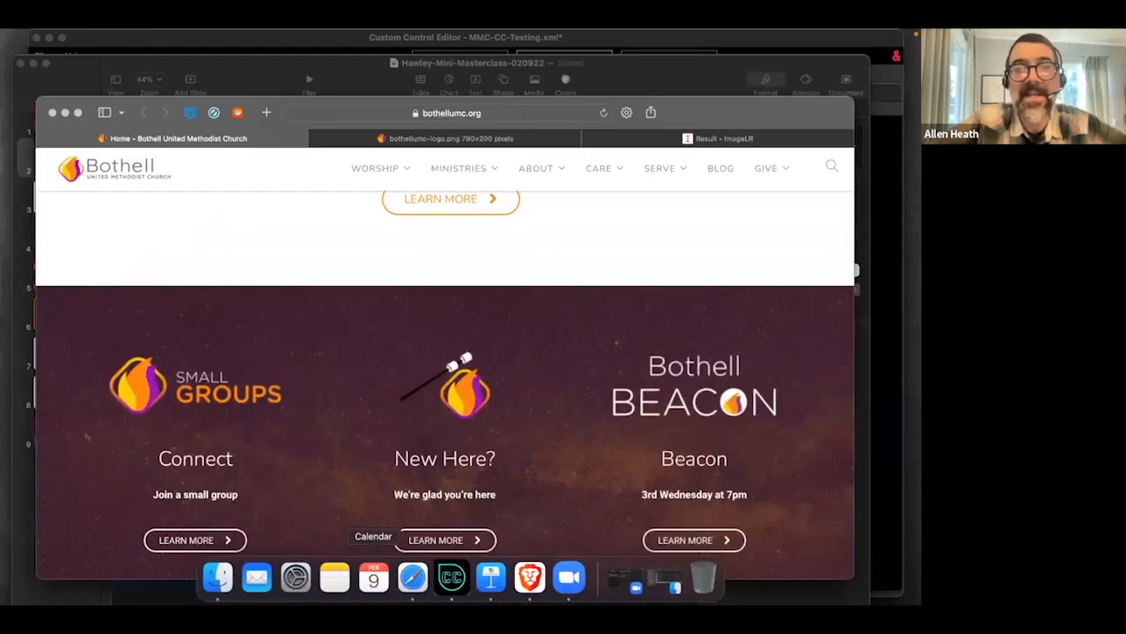
{"action": "right_click", "coordinate": [236, 405]}
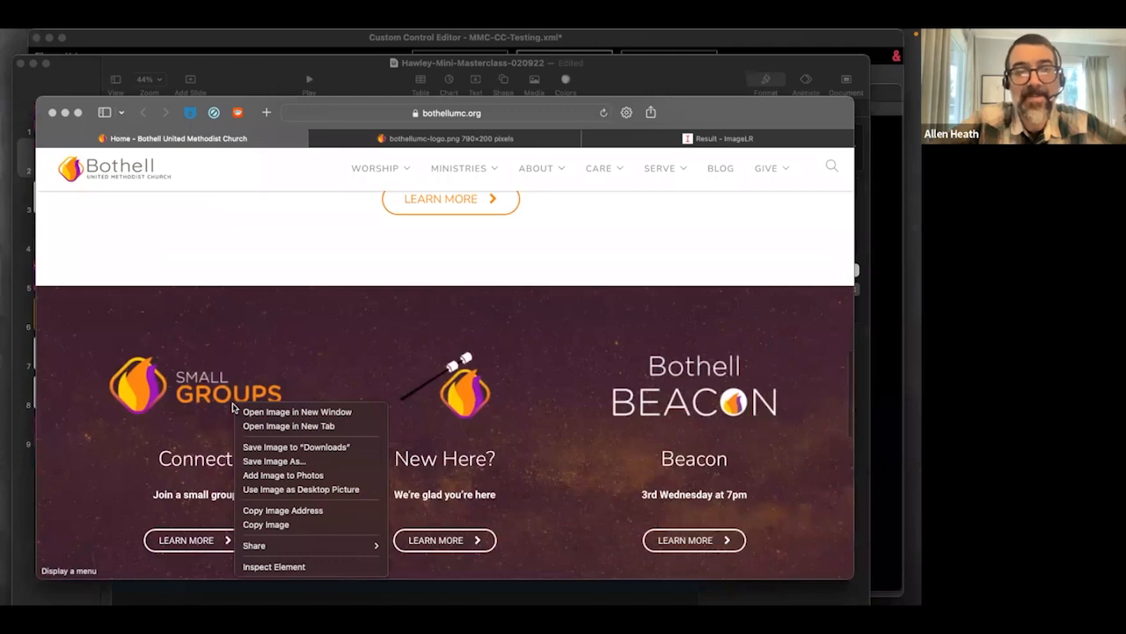
{"action": "left_click", "coordinate": [274, 566]}
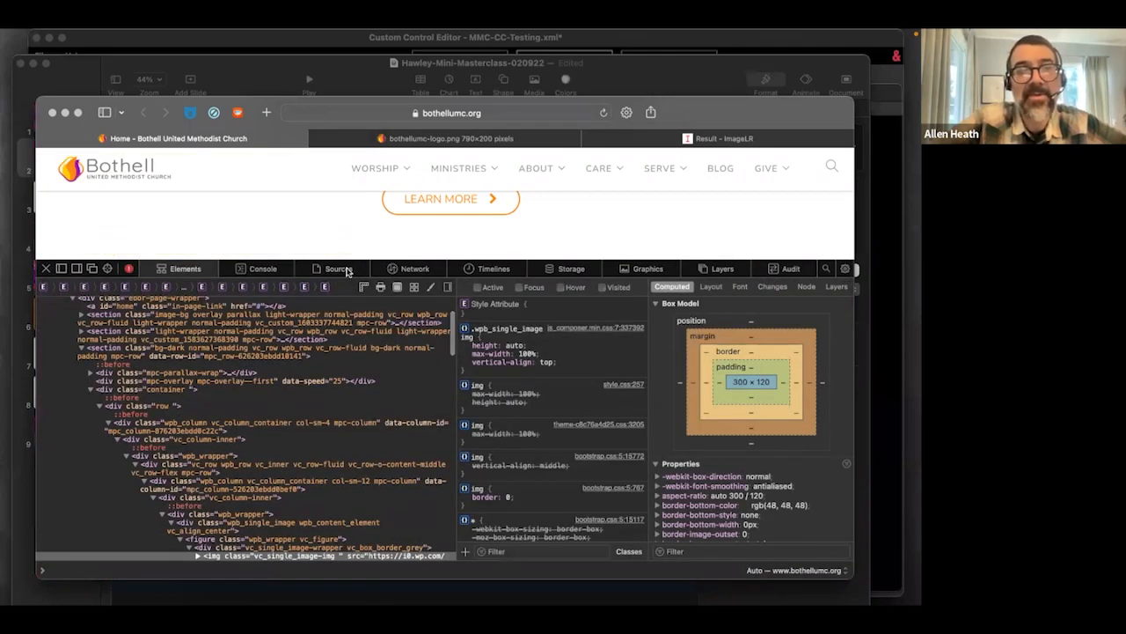
{"action": "left_click", "coordinate": [339, 268]}
{"action": "left_click", "coordinate": [79, 427]}
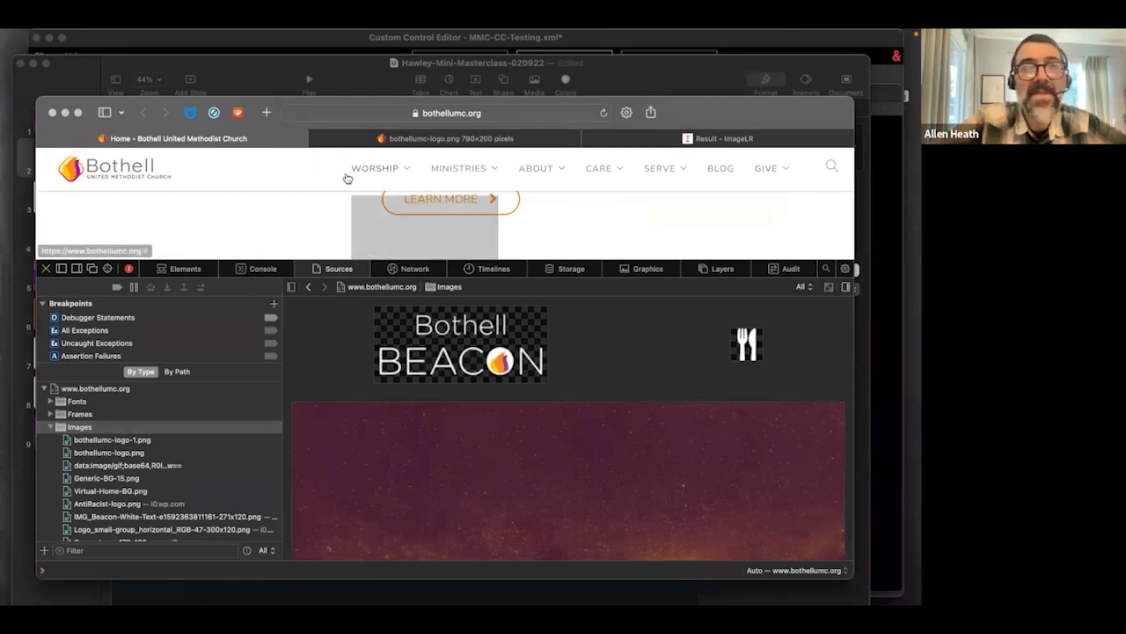
Upload Generic-BG-15.png to the ImageLR colour picker, sample its brown cloud area as #7c4133, and minimise the browser
{"action": "left_click", "coordinate": [653, 139]}
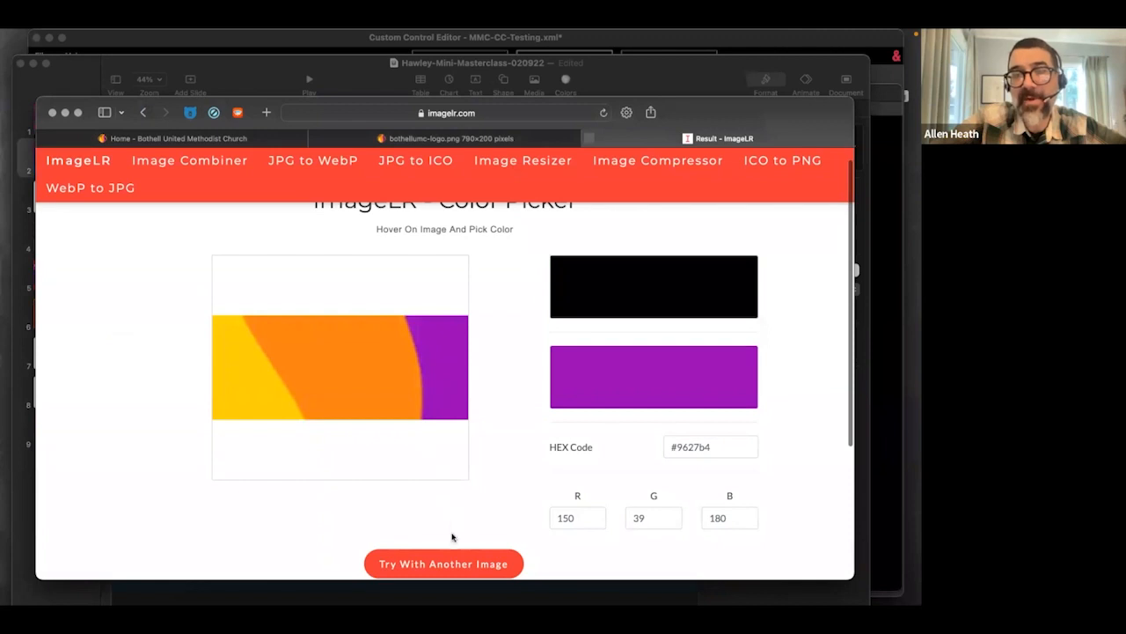
{"action": "left_click", "coordinate": [462, 564]}
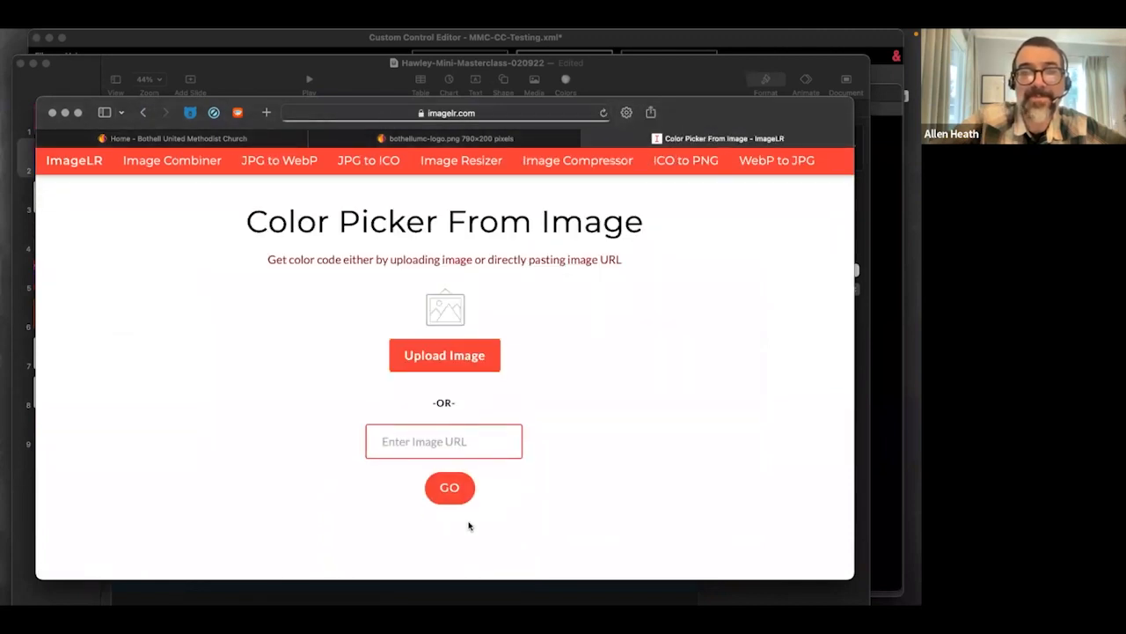
{"action": "left_click", "coordinate": [460, 358]}
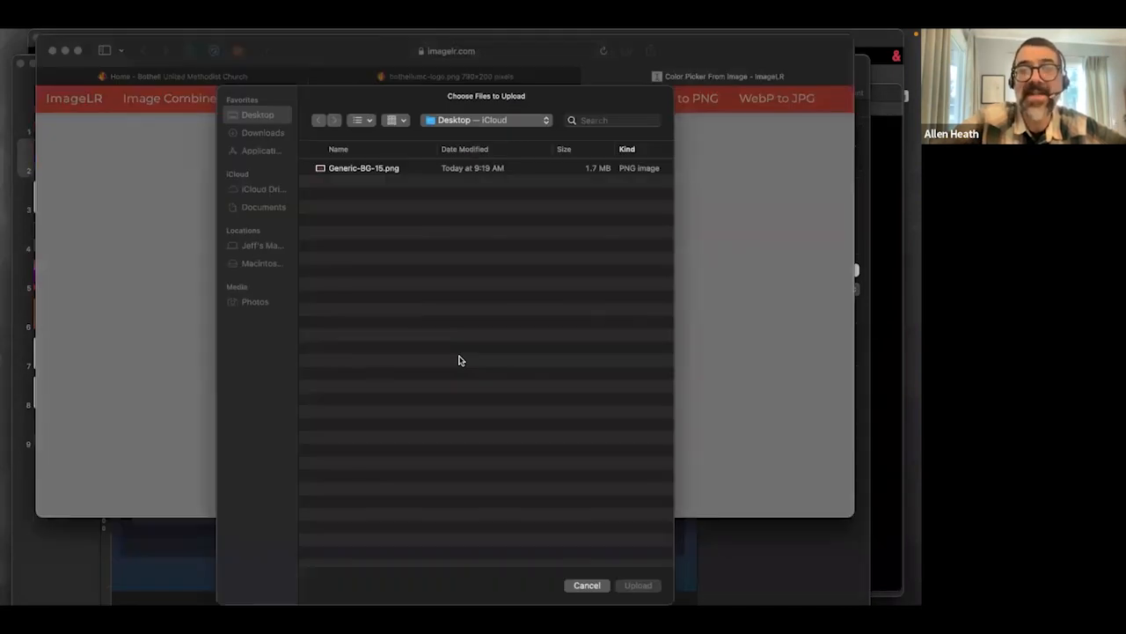
{"action": "left_click", "coordinate": [355, 170]}
{"action": "left_click", "coordinate": [638, 585]}
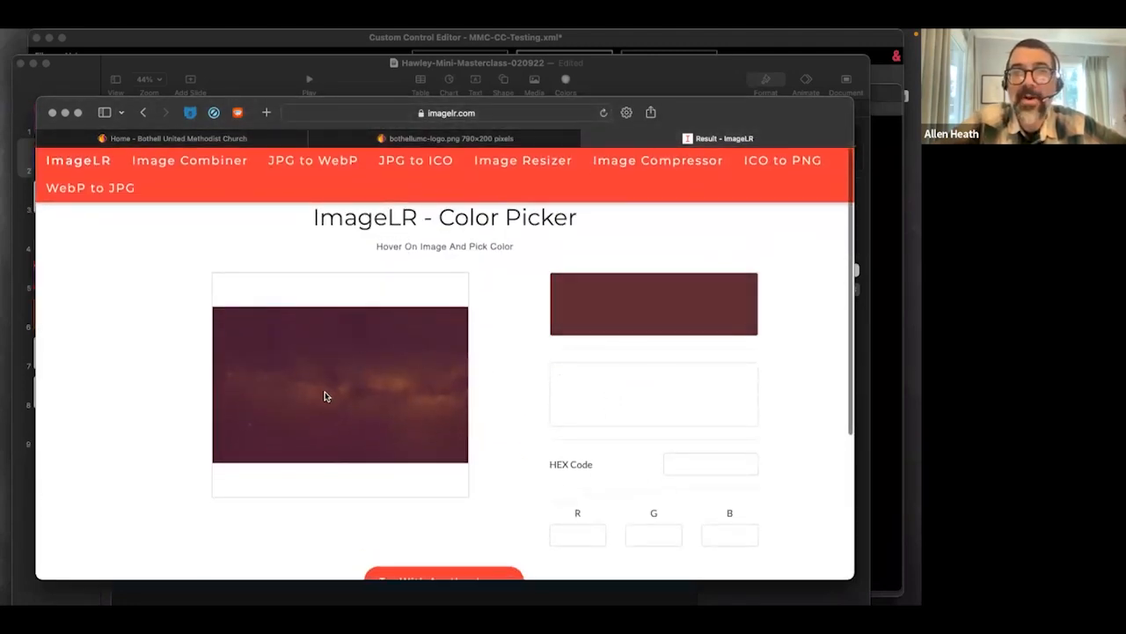
{"action": "left_click", "coordinate": [382, 384]}
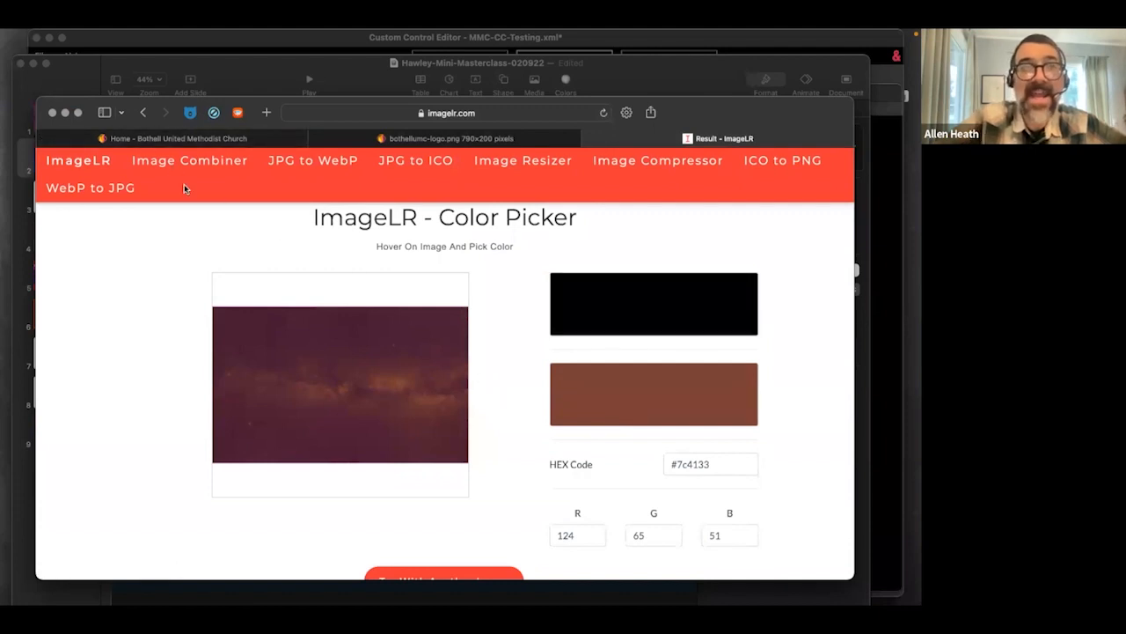
{"action": "left_click", "coordinate": [66, 115]}
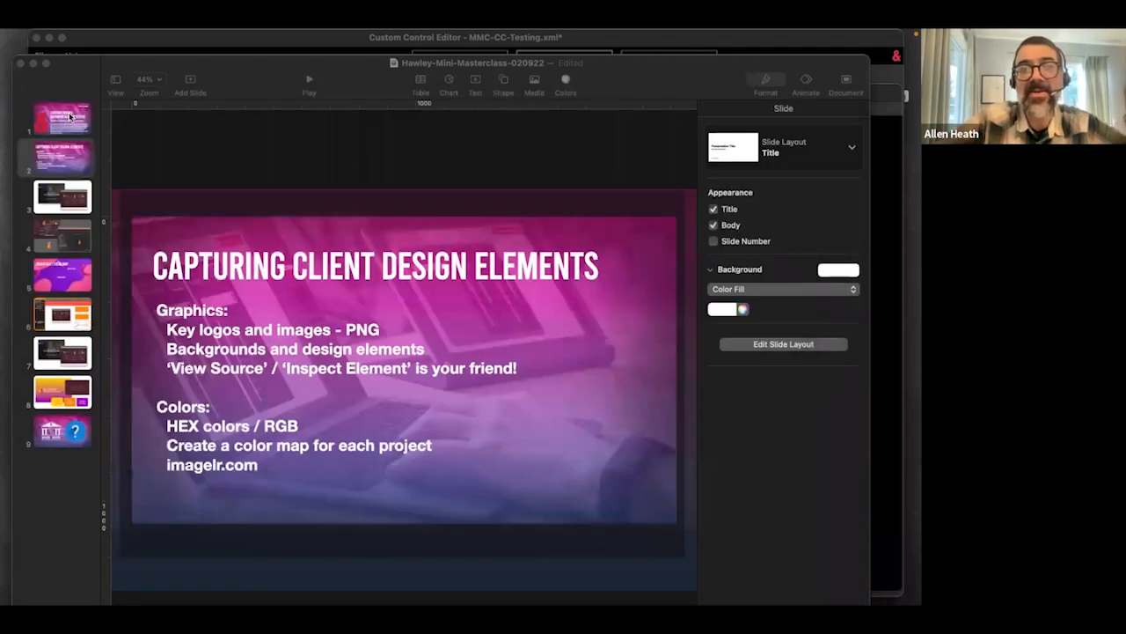
Show the presentation slide with the two website screenshots, followed by the slide with the yellow, orange and purple colour map
{"action": "left_click", "coordinate": [74, 202]}
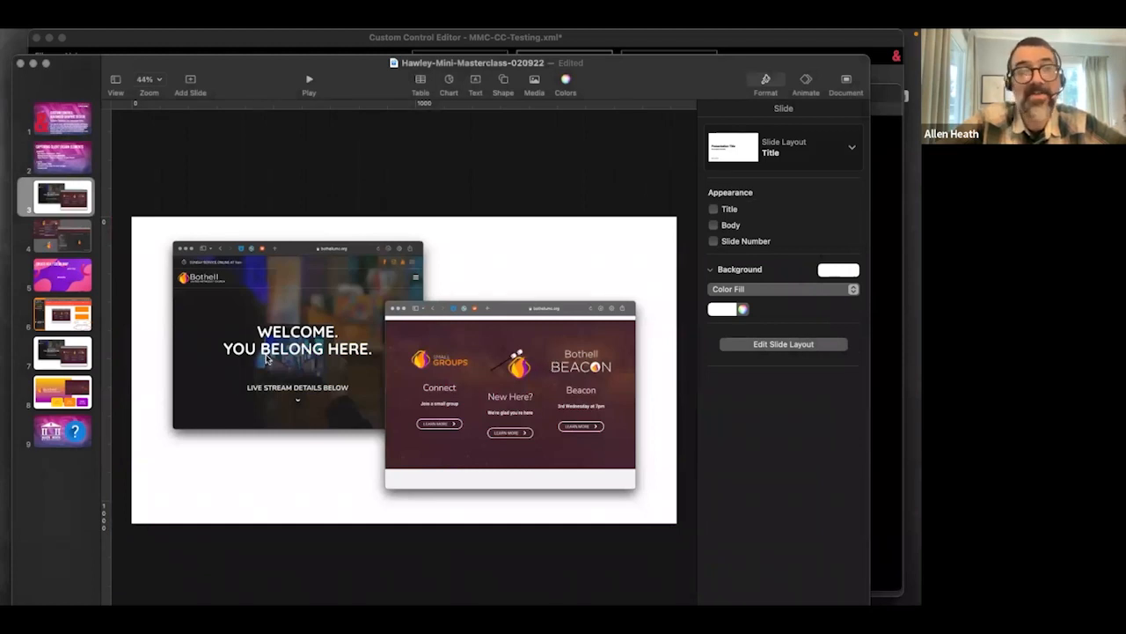
{"action": "left_click", "coordinate": [53, 402]}
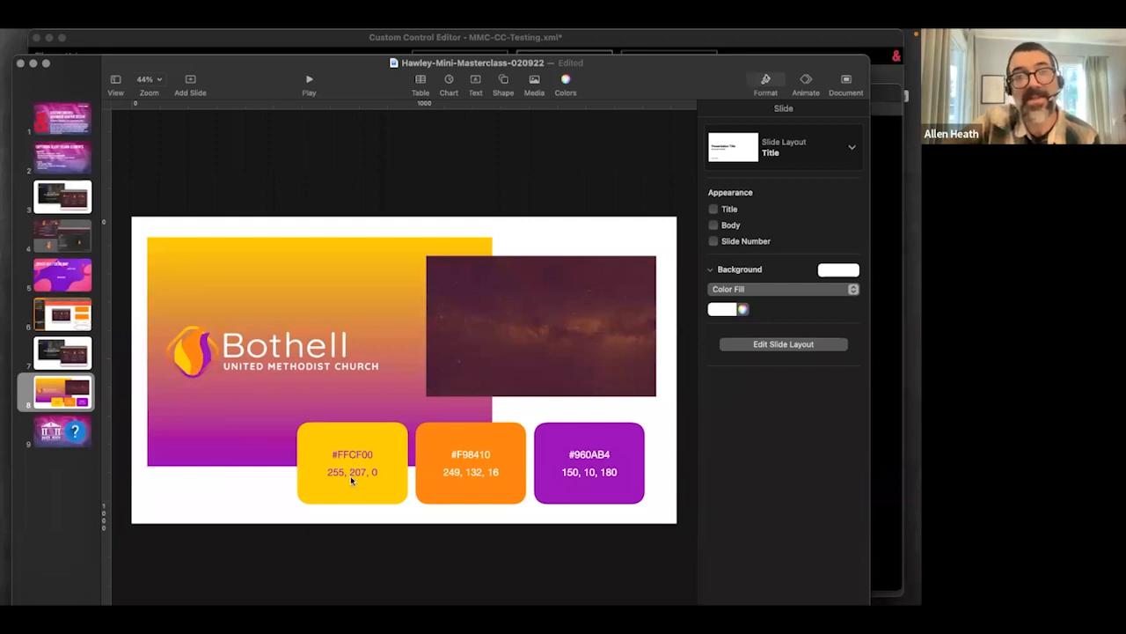
Show the Create Hex / Color Map slide and the ImageLR colour sampling slide, and return to the Custom Control Editor layout
{"action": "left_click", "coordinate": [68, 274]}
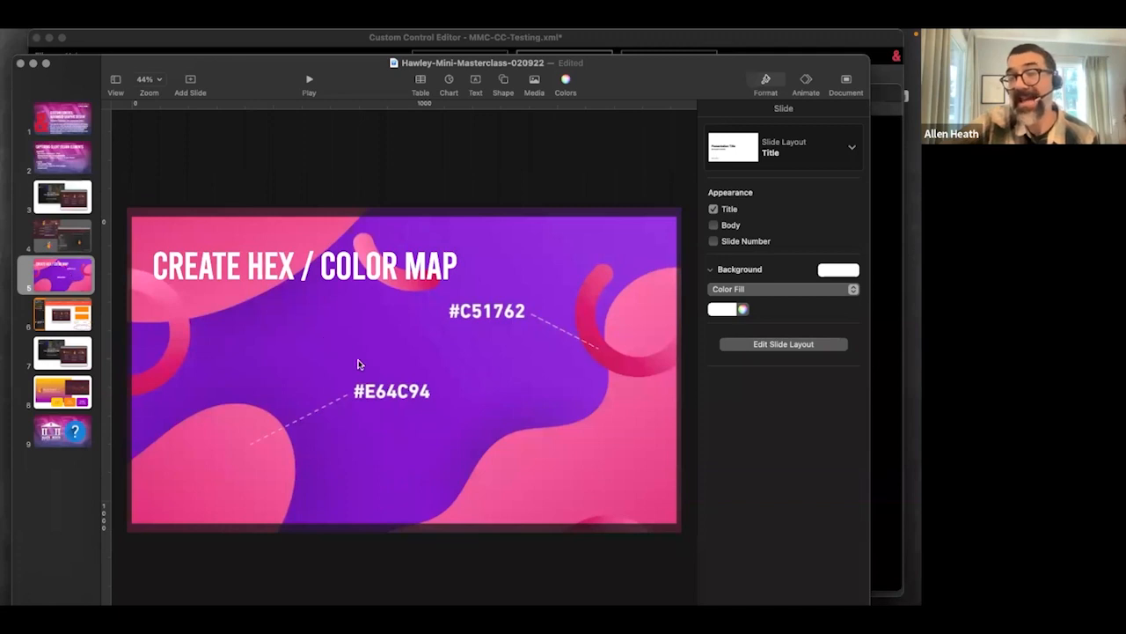
{"action": "left_click", "coordinate": [78, 315]}
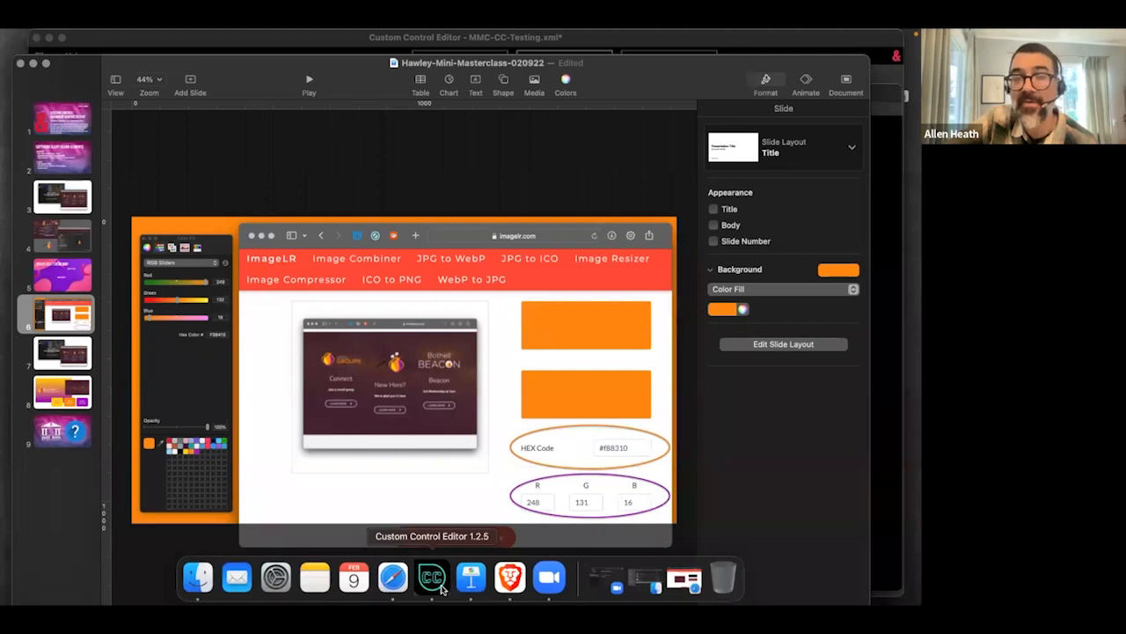
{"action": "left_click", "coordinate": [431, 578]}
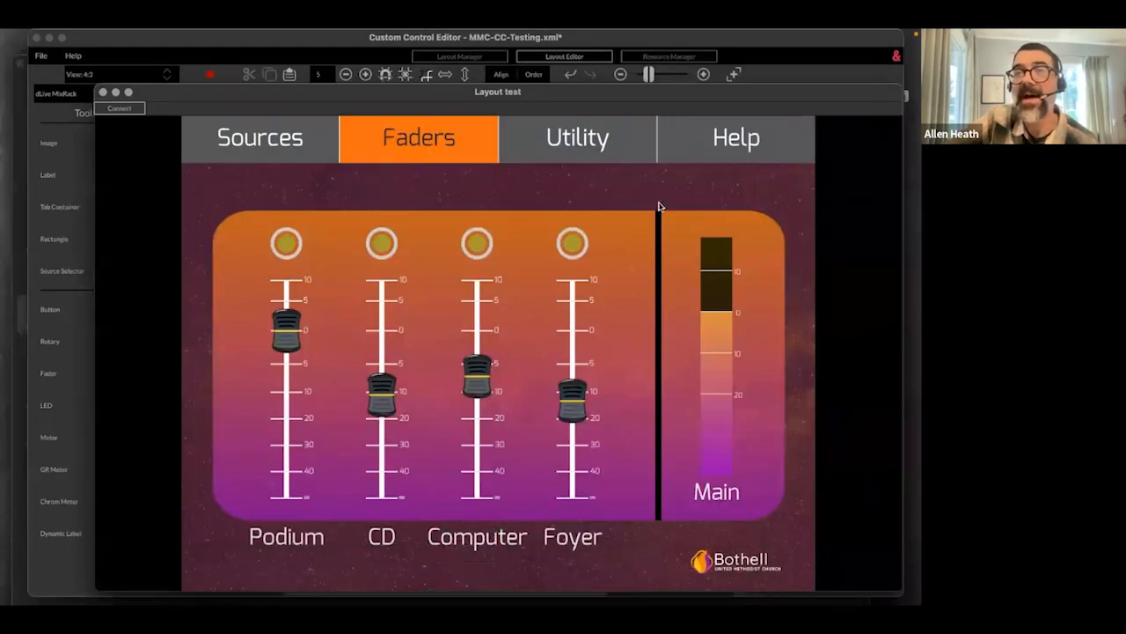
{"action": "left_click", "coordinate": [103, 93]}
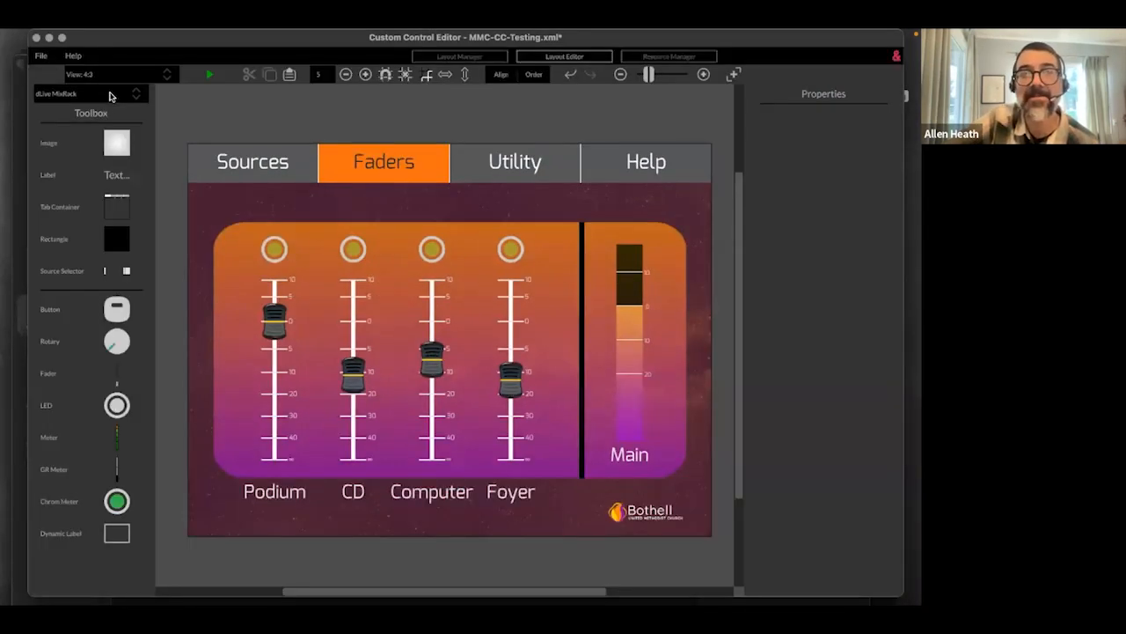
Set the tab container's Colour On to the saved yellow swatch FFCF00
{"action": "left_click", "coordinate": [298, 171]}
{"action": "left_click", "coordinate": [374, 177]}
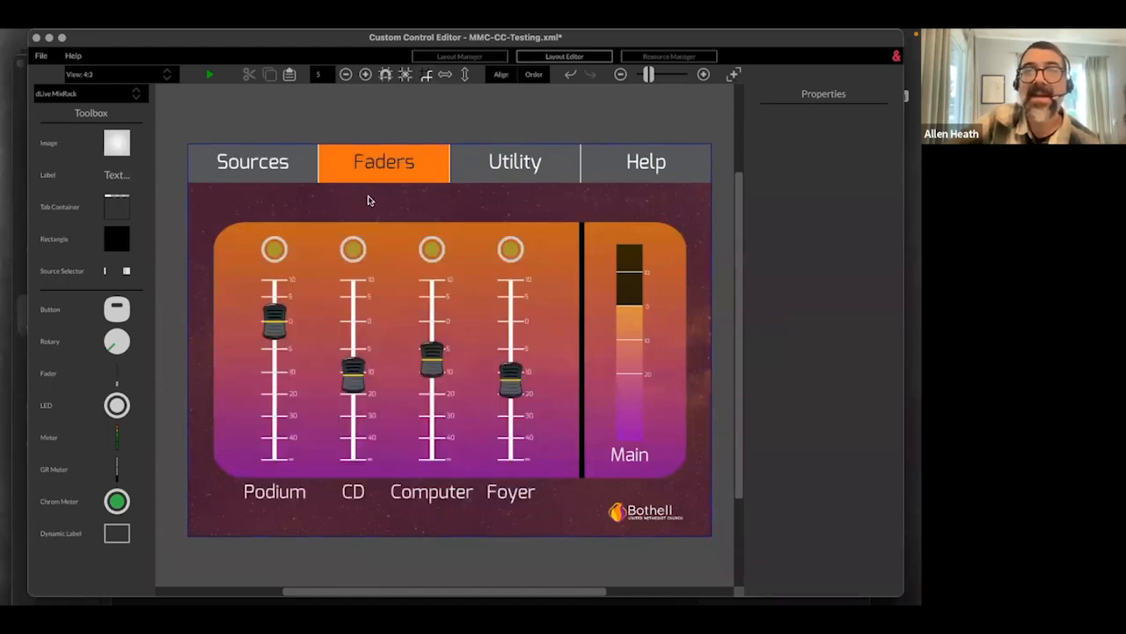
{"action": "left_click", "coordinate": [369, 198]}
{"action": "left_click", "coordinate": [867, 301]}
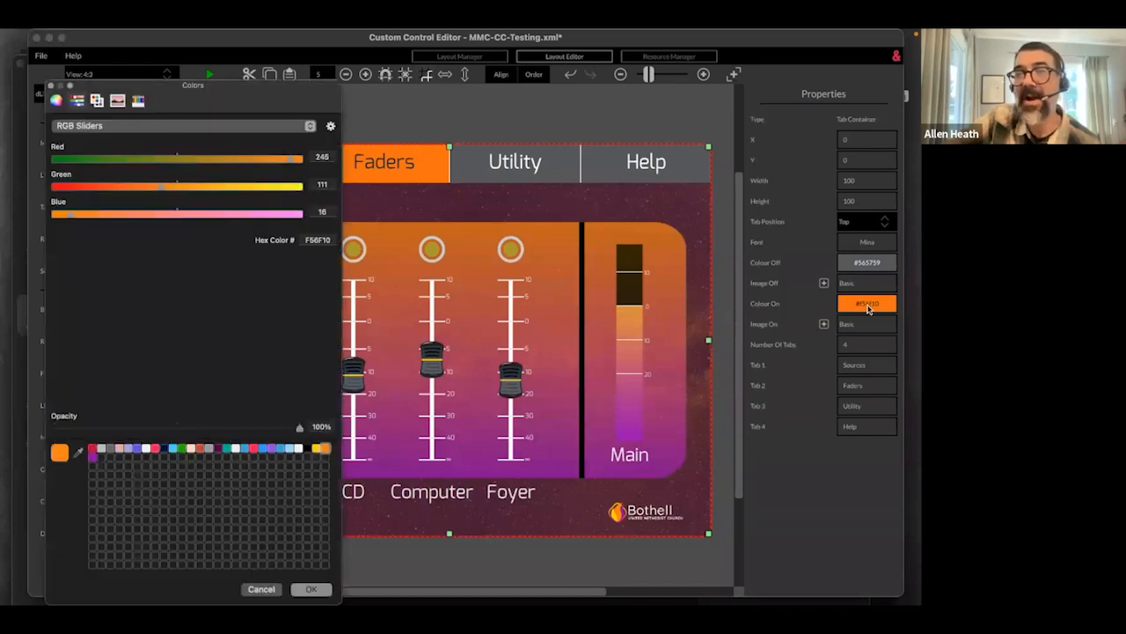
{"action": "left_click", "coordinate": [317, 448]}
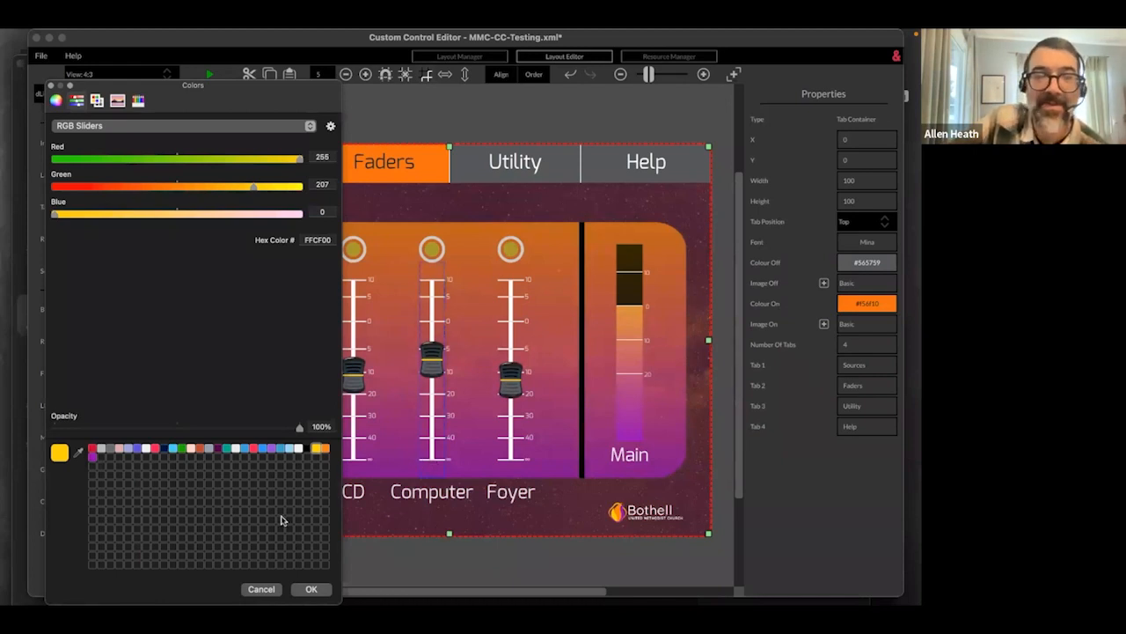
{"action": "left_click", "coordinate": [312, 589]}
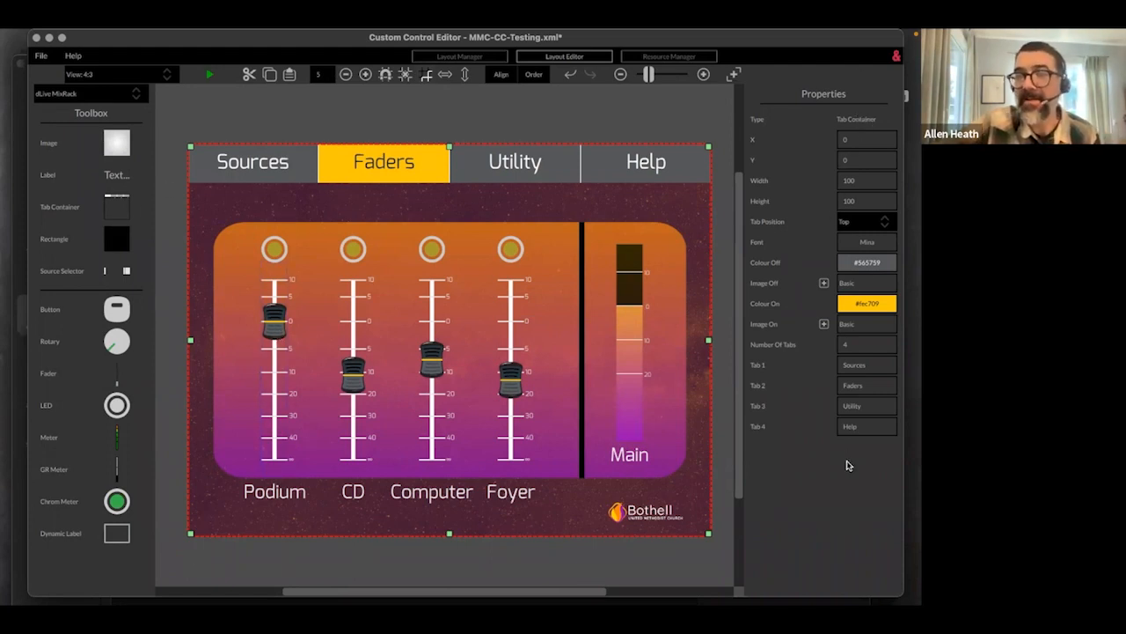
Assign the Foyer fader to Mono Matrix channel 4 at Main Level and turn its Audio Taper off
{"action": "left_click", "coordinate": [515, 387]}
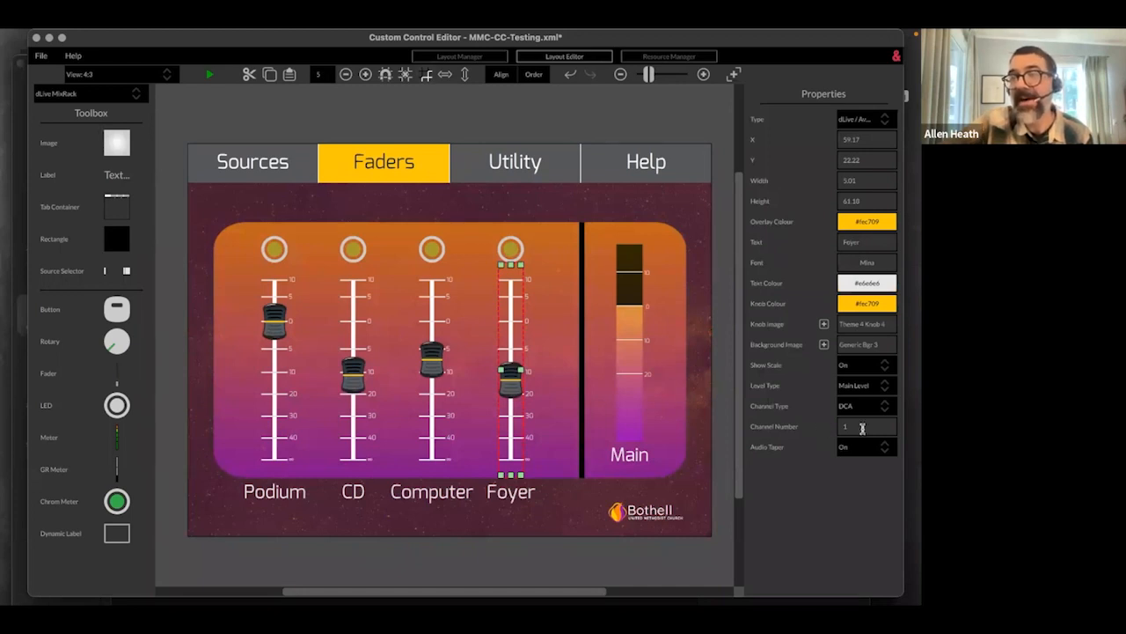
{"action": "left_click", "coordinate": [868, 384]}
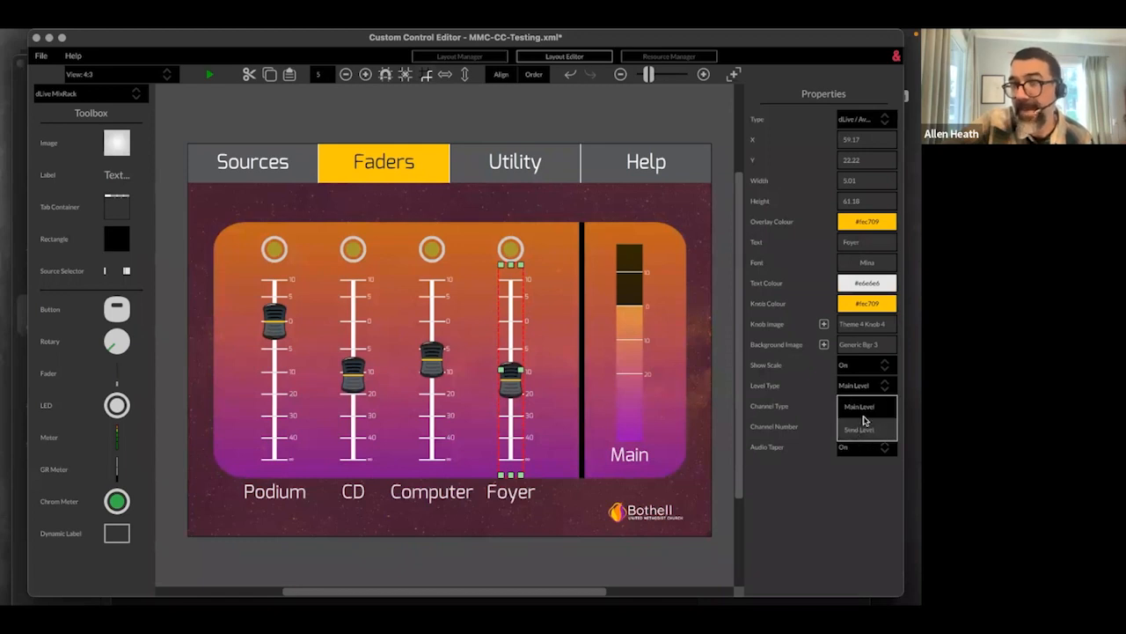
{"action": "left_click", "coordinate": [864, 412]}
{"action": "left_click", "coordinate": [862, 410]}
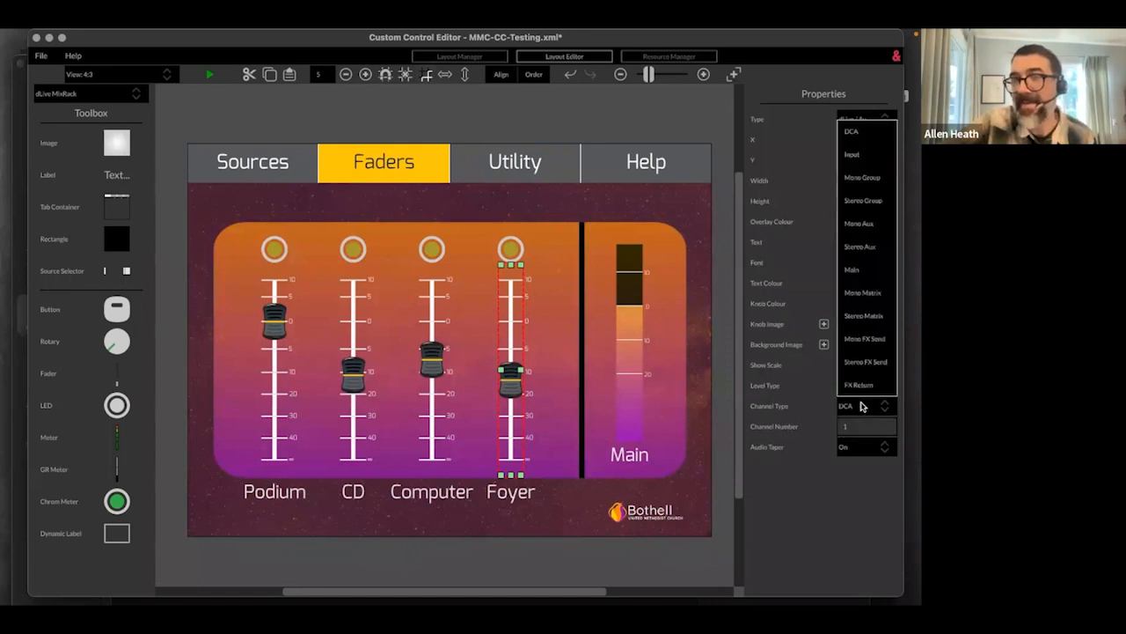
{"action": "left_click", "coordinate": [864, 294]}
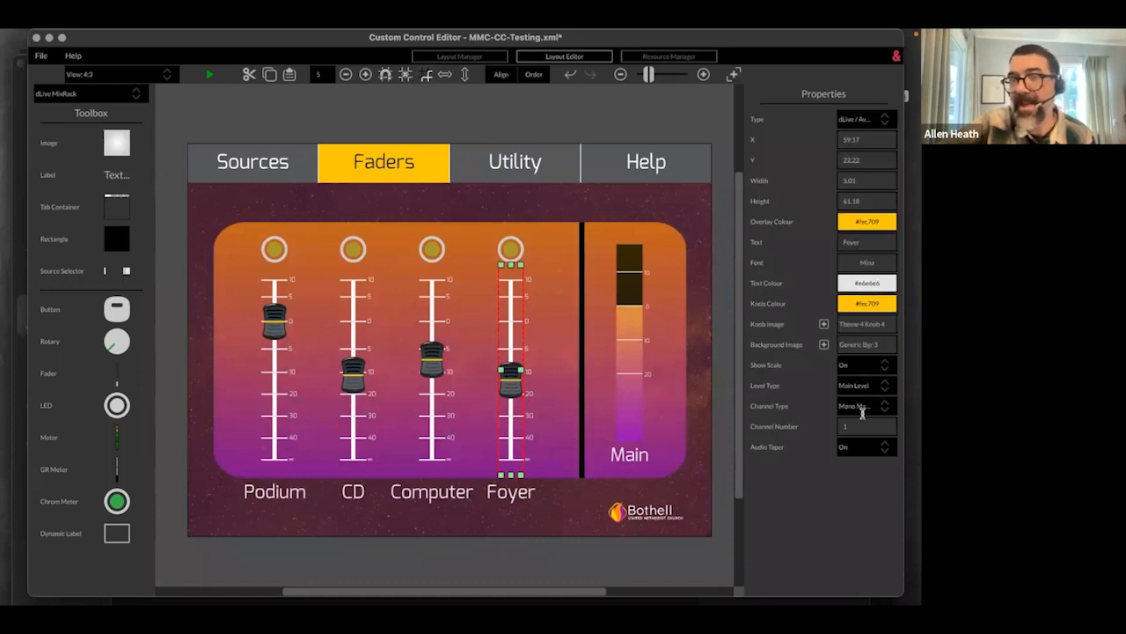
{"action": "double_click", "coordinate": [862, 425]}
{"action": "type", "text": "4"}
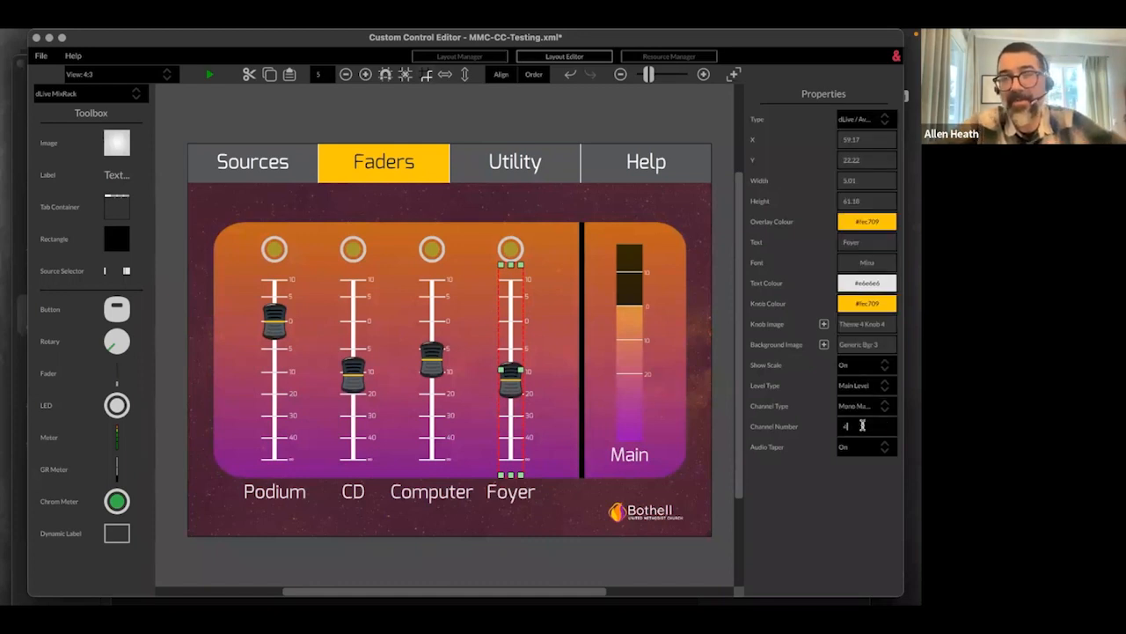
{"action": "left_click", "coordinate": [867, 450]}
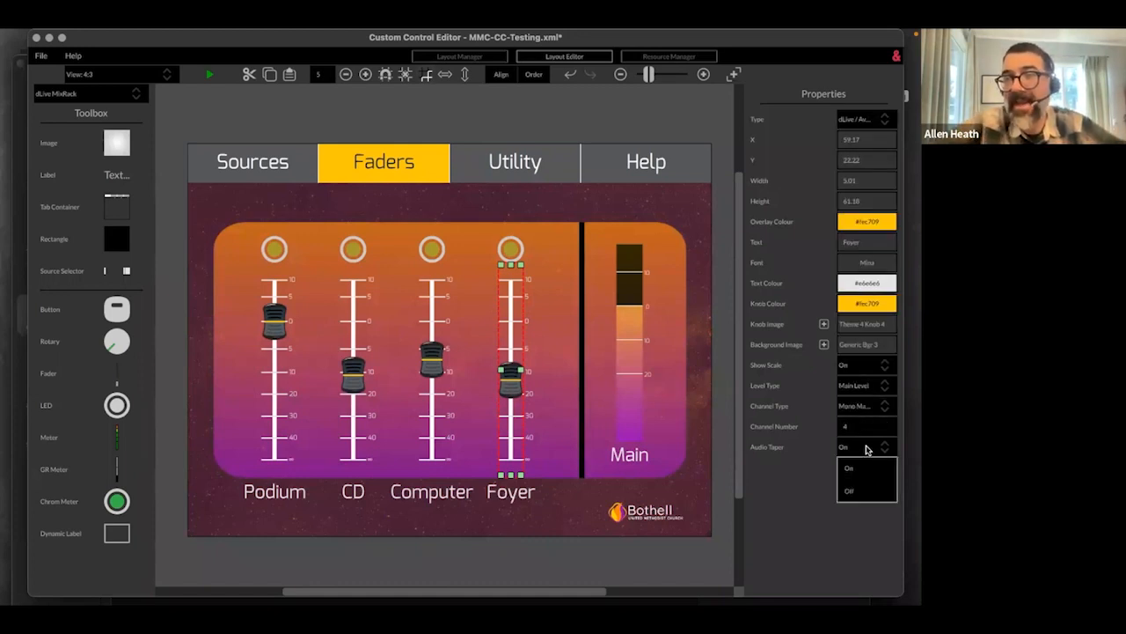
{"action": "left_click", "coordinate": [856, 490]}
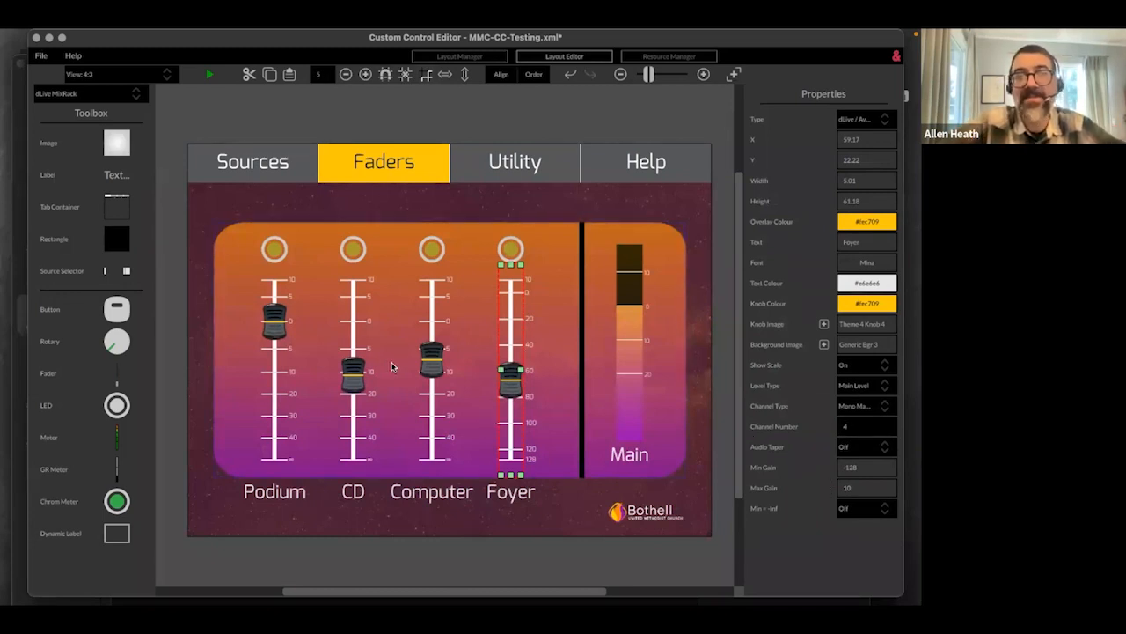
Inspect the properties of the Computer, CD and Podium faders, and the Main meter's channel number and meter type options
{"action": "left_click", "coordinate": [432, 370]}
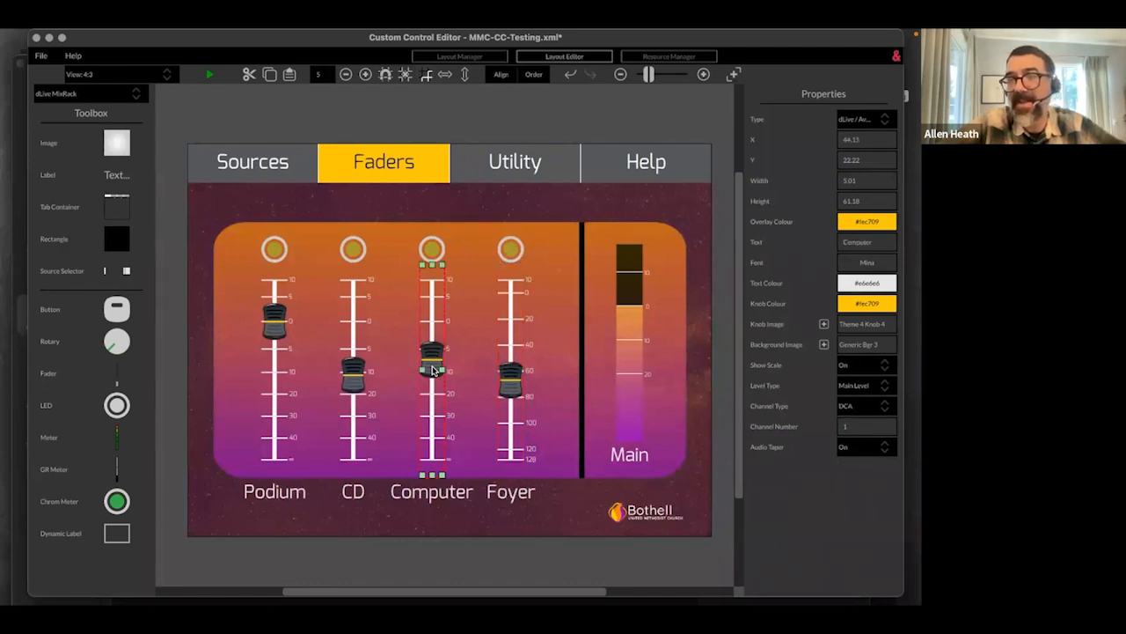
{"action": "left_click", "coordinate": [355, 374]}
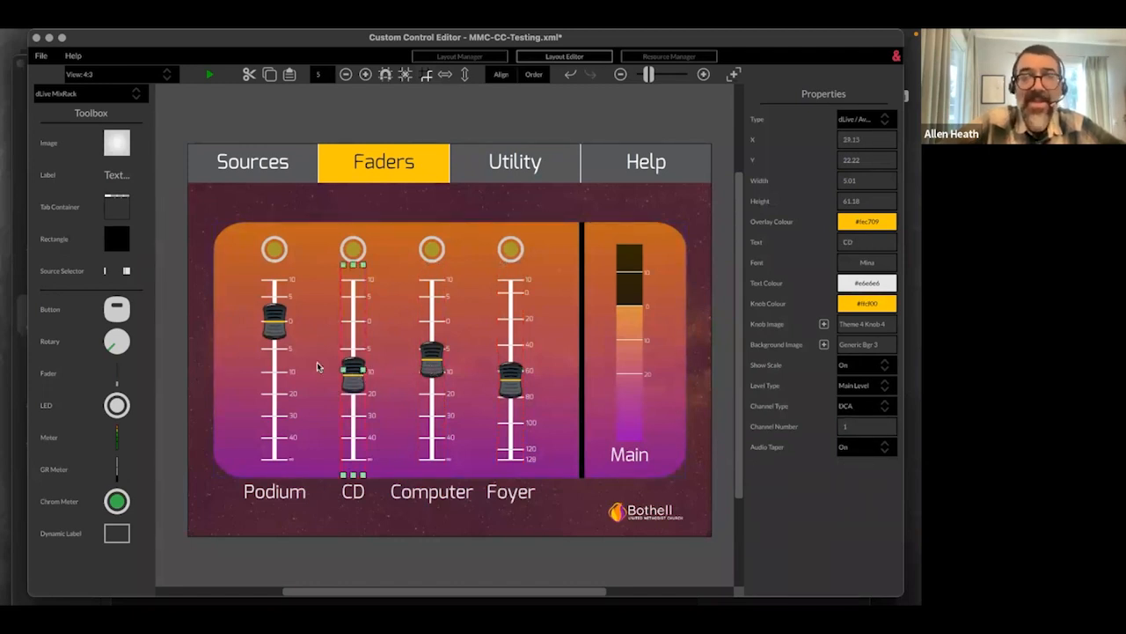
{"action": "left_click", "coordinate": [286, 368]}
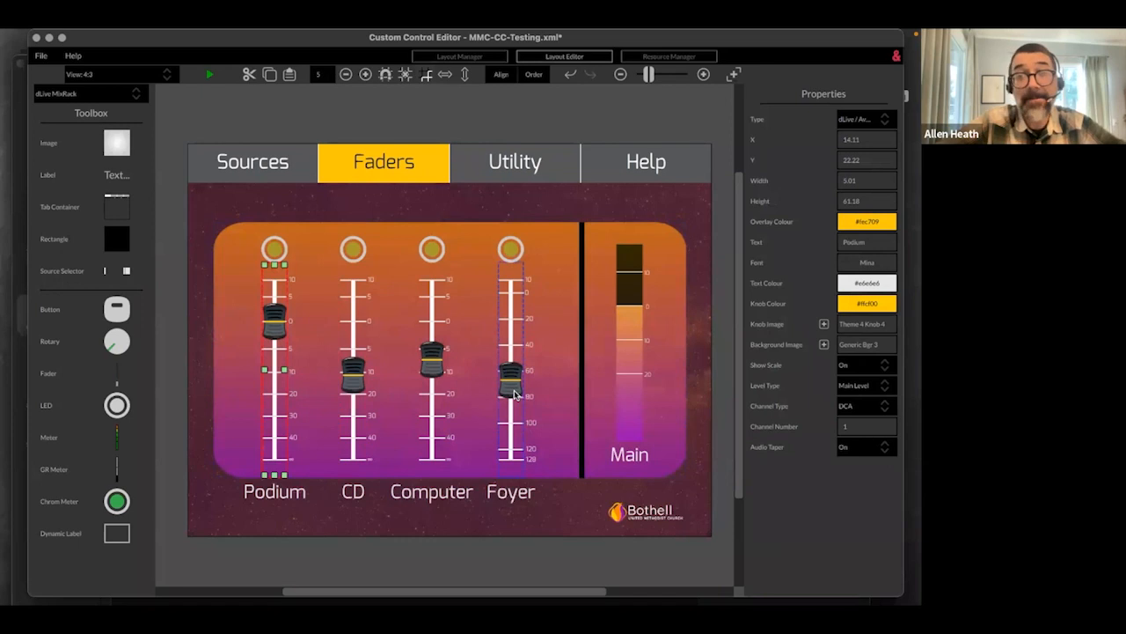
{"action": "left_click", "coordinate": [632, 387]}
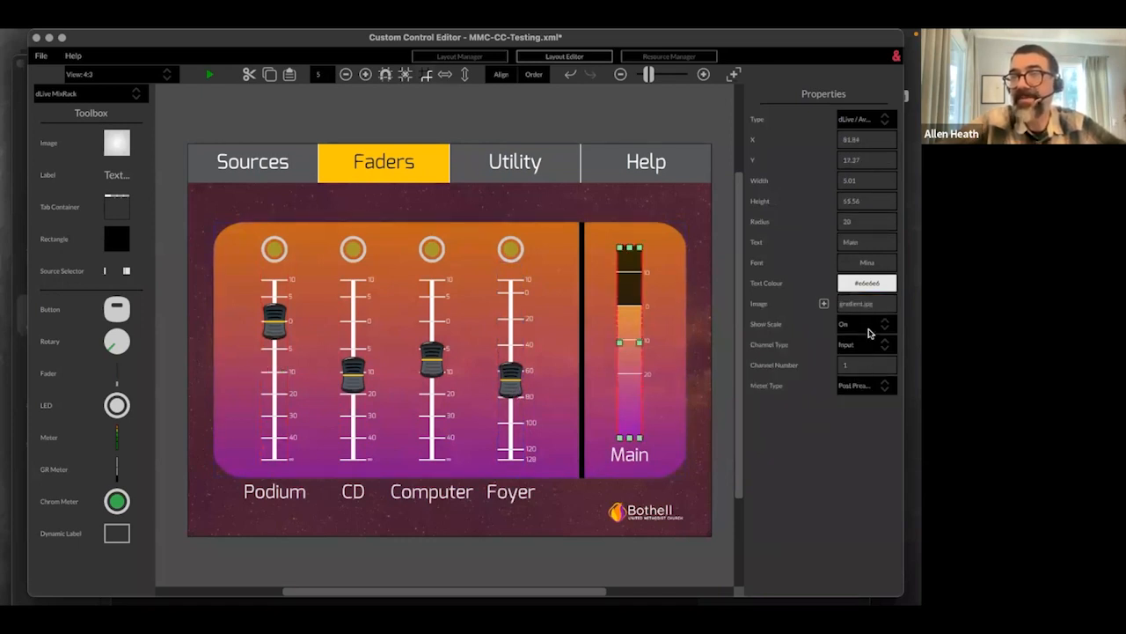
{"action": "left_click", "coordinate": [876, 389]}
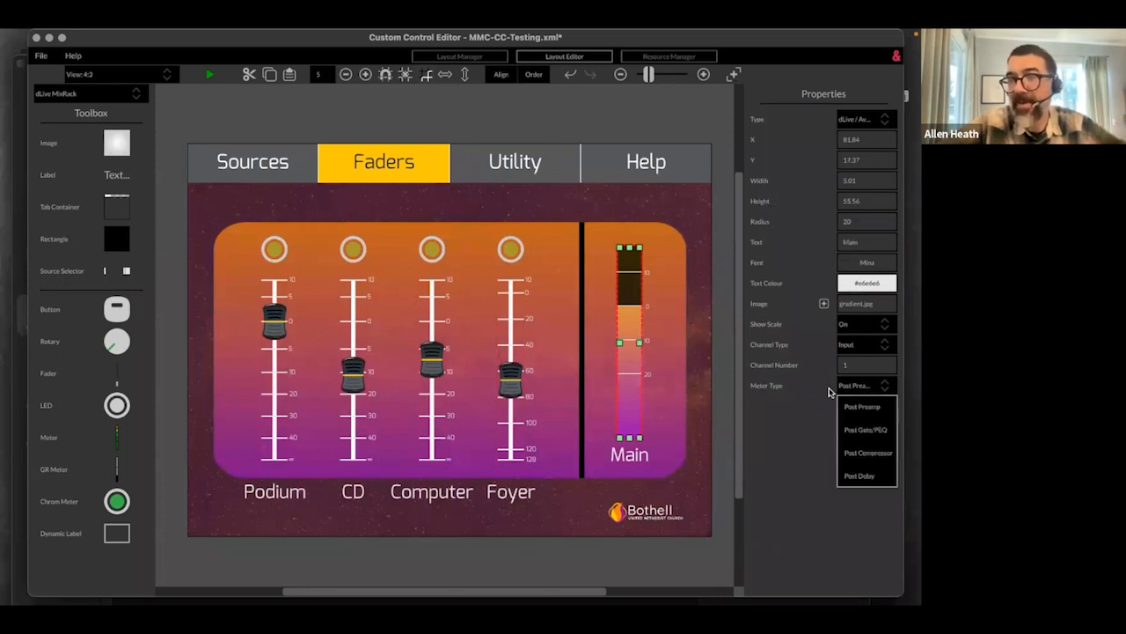
{"action": "left_click", "coordinate": [807, 419]}
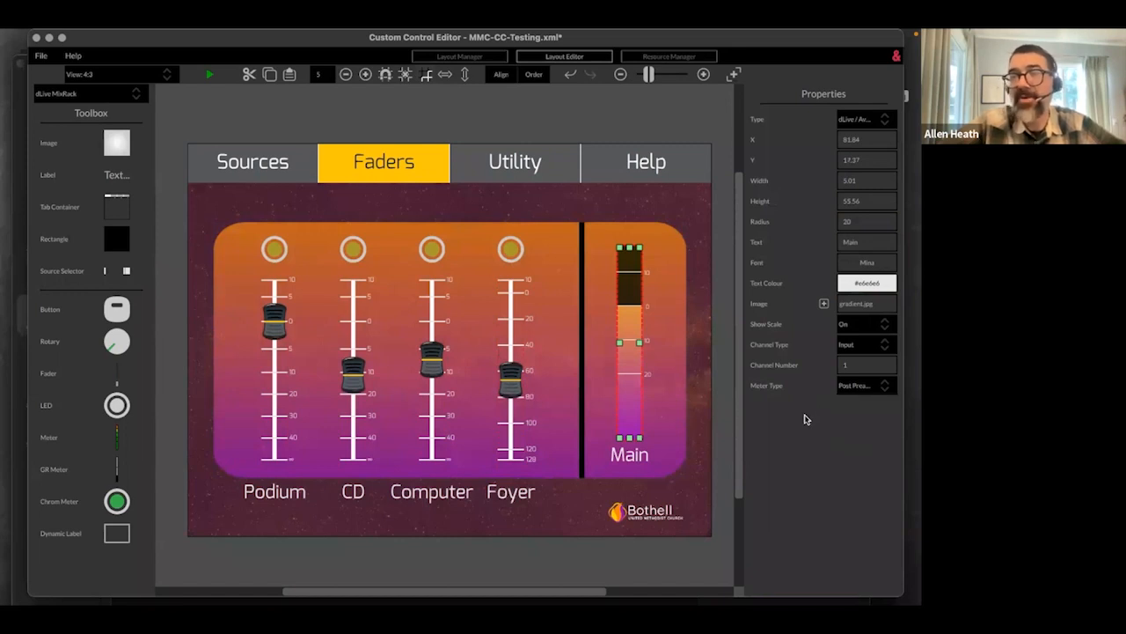
{"action": "double_click", "coordinate": [862, 366]}
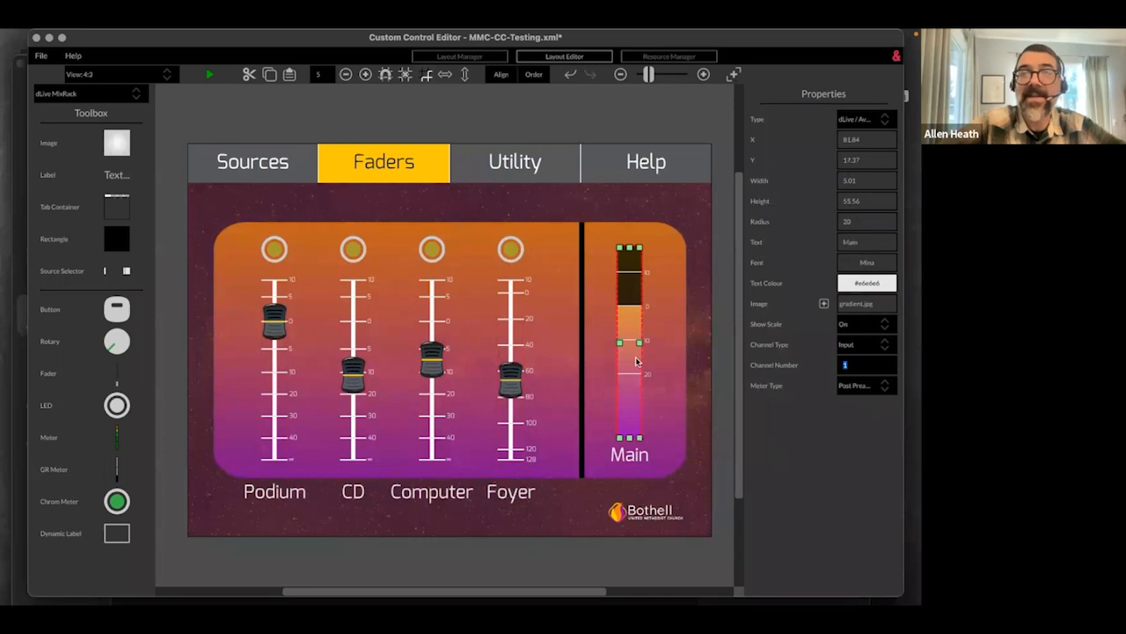
Display the layout's Utility page and clear the selection of the Main meter
{"action": "left_click", "coordinate": [549, 171]}
{"action": "left_click", "coordinate": [282, 170]}
{"action": "left_click", "coordinate": [489, 166]}
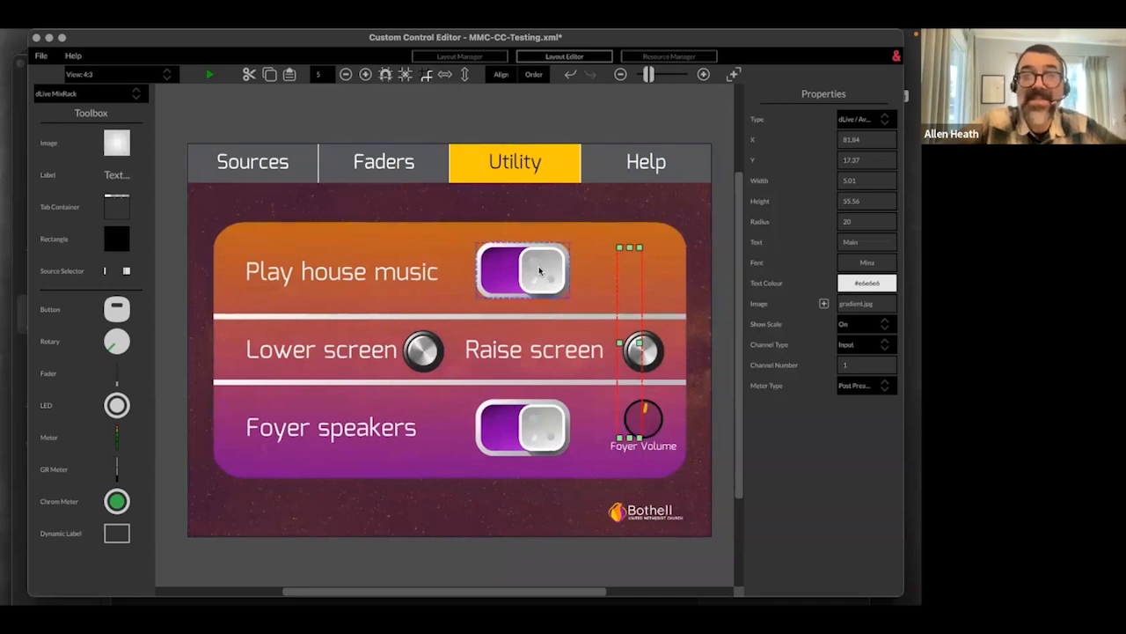
{"action": "left_click", "coordinate": [637, 129]}
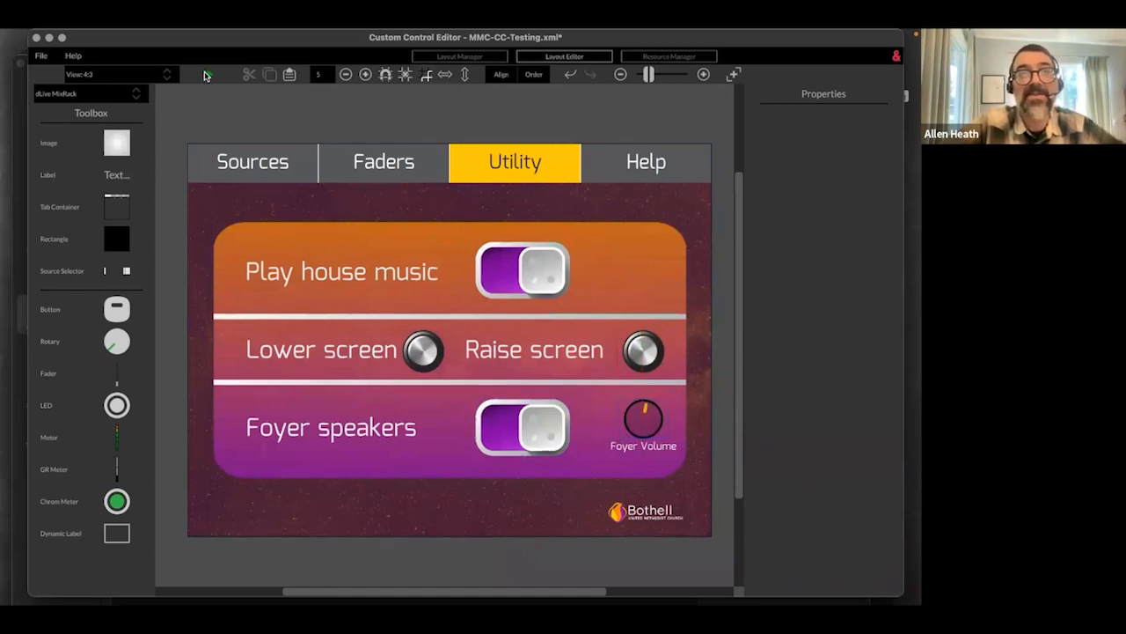
Run a layout test of the Utility page, switching the Foyer speakers off and turning up the Foyer Volume rotary
{"action": "left_click", "coordinate": [209, 74]}
{"action": "left_click", "coordinate": [579, 464]}
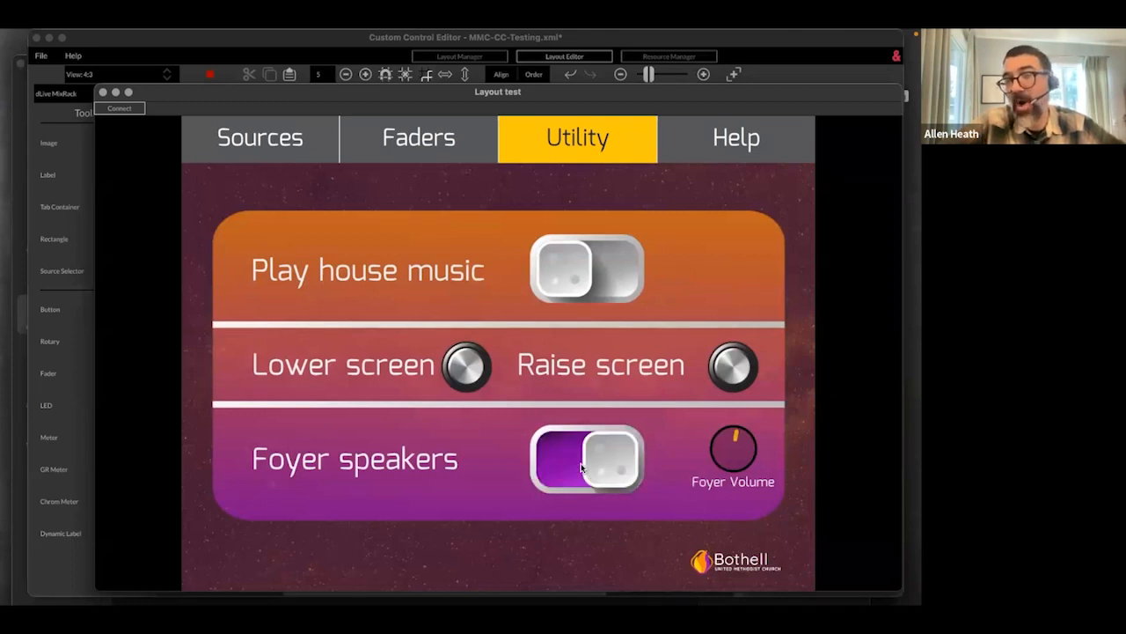
{"action": "left_click", "coordinate": [581, 467]}
{"action": "left_click", "coordinate": [581, 467]}
{"action": "left_click", "coordinate": [582, 468]}
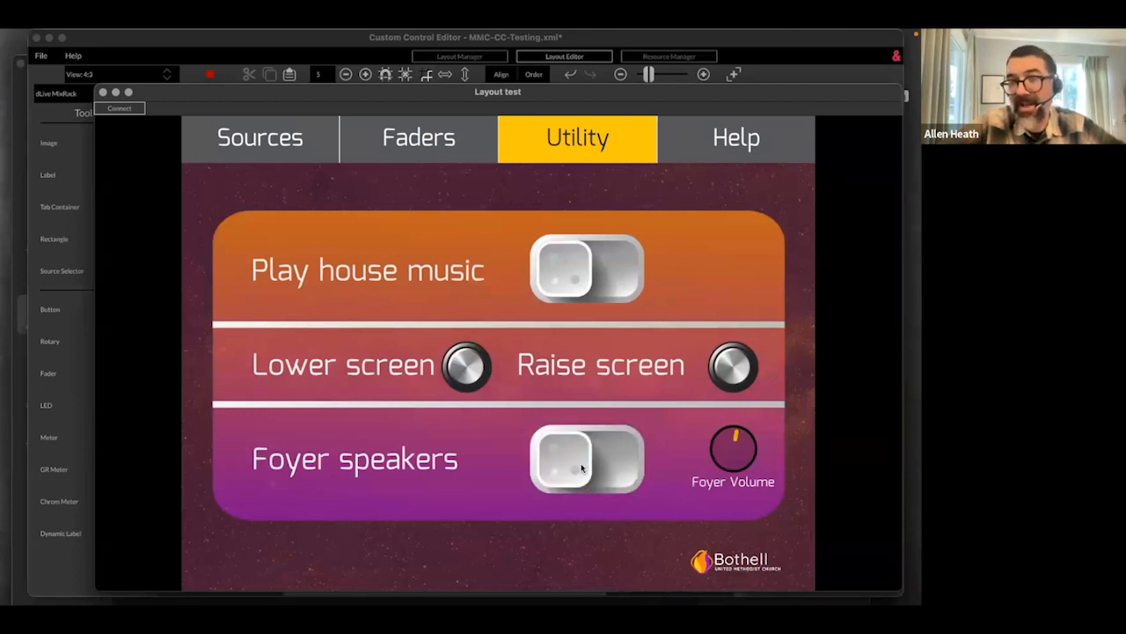
{"action": "left_click_drag", "start_coordinate": [721, 457], "coordinate": [668, 371]}
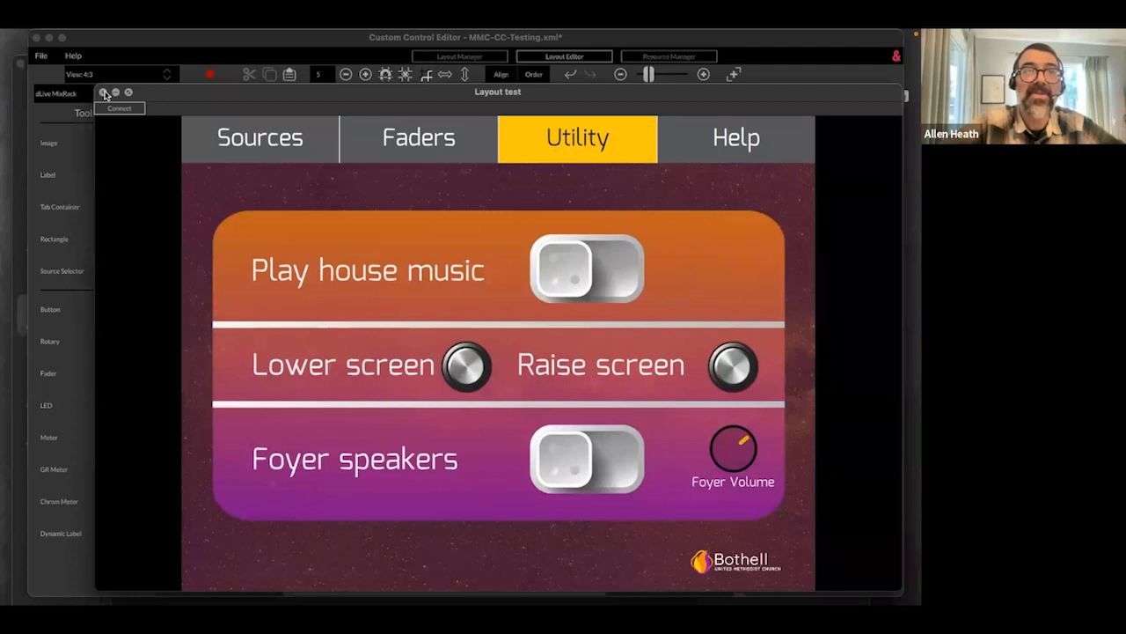
{"action": "left_click", "coordinate": [104, 94]}
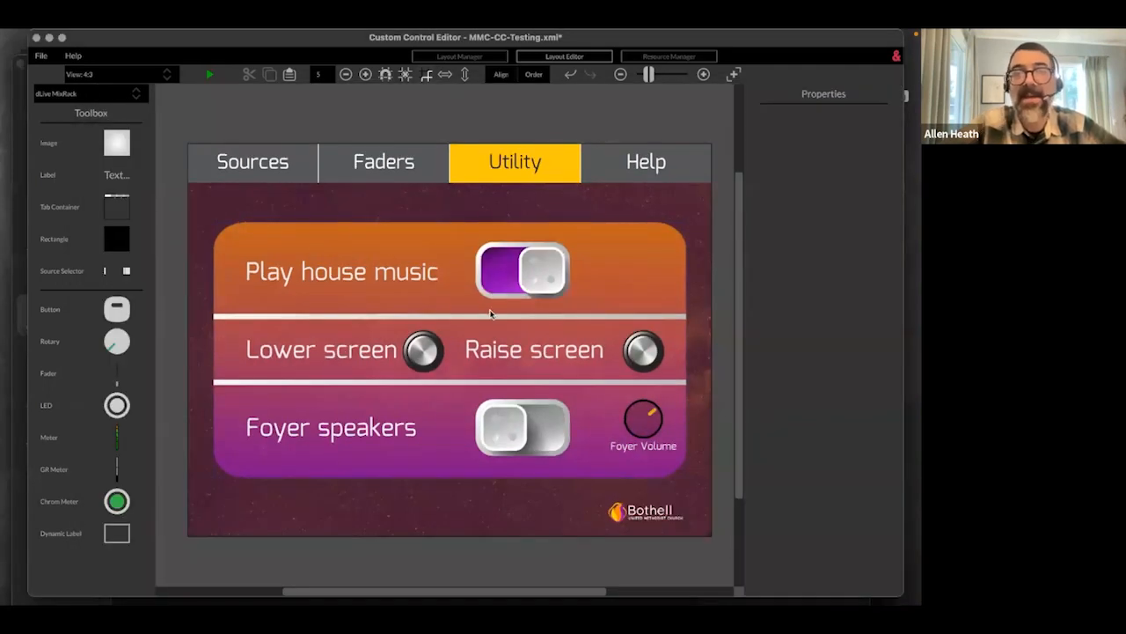
Display the layout's Sources page with nothing selected
{"action": "left_click", "coordinate": [272, 159]}
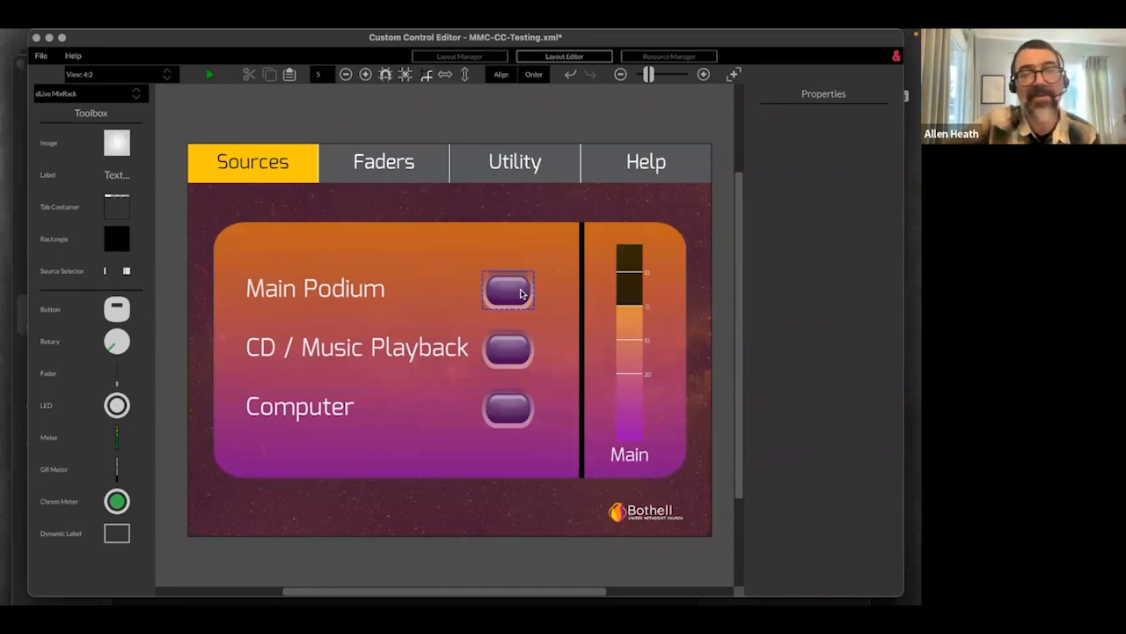
{"action": "left_click", "coordinate": [469, 88]}
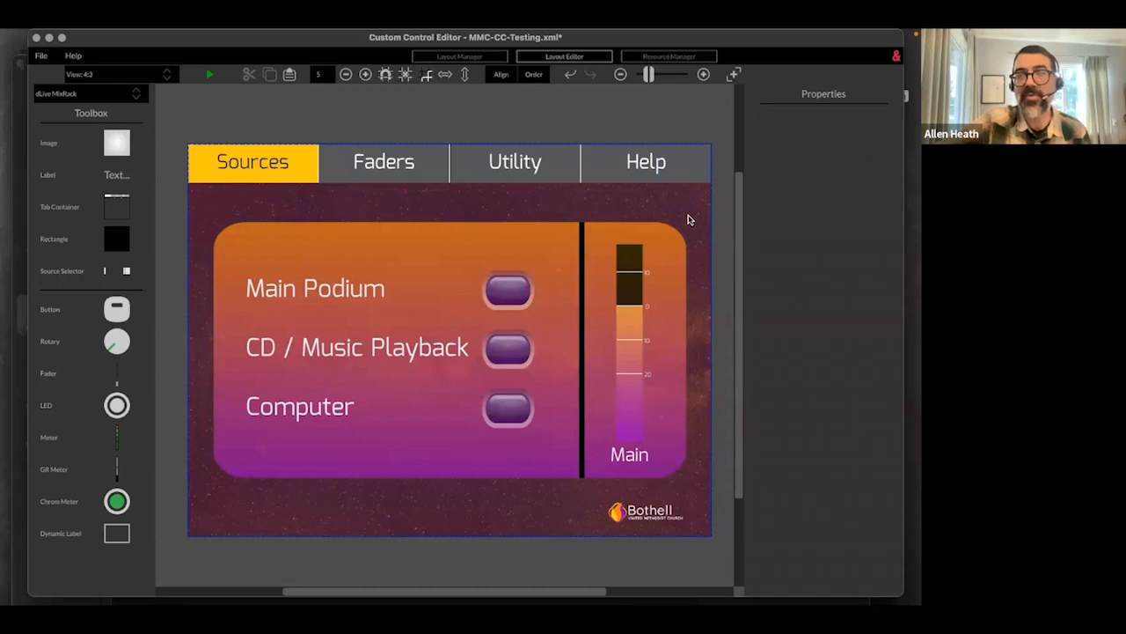
Open the Resource Manager and inspect the properties of BUMC-gradient-rounded-transparent.png
{"action": "mouse_move", "coordinate": [751, 33]}
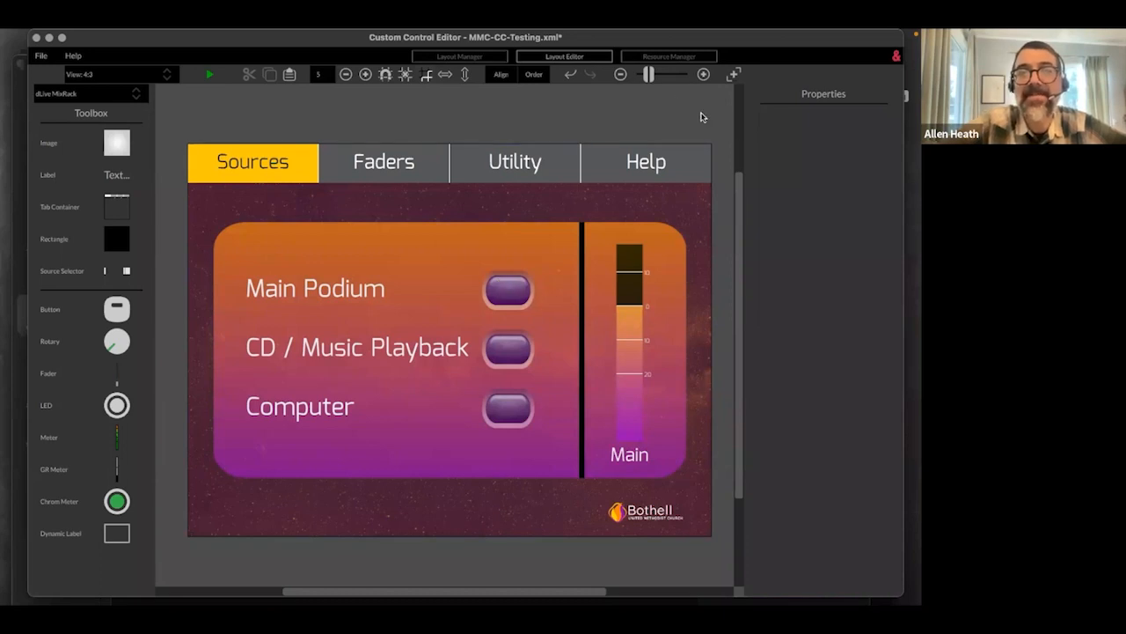
{"action": "left_click", "coordinate": [670, 56]}
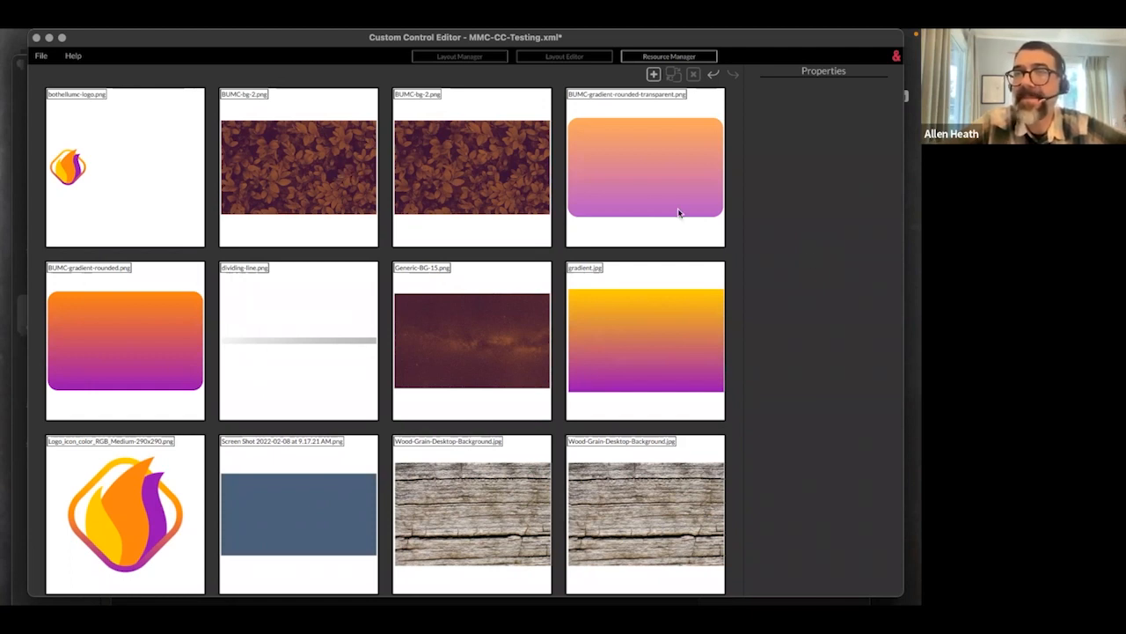
{"action": "left_click", "coordinate": [630, 196]}
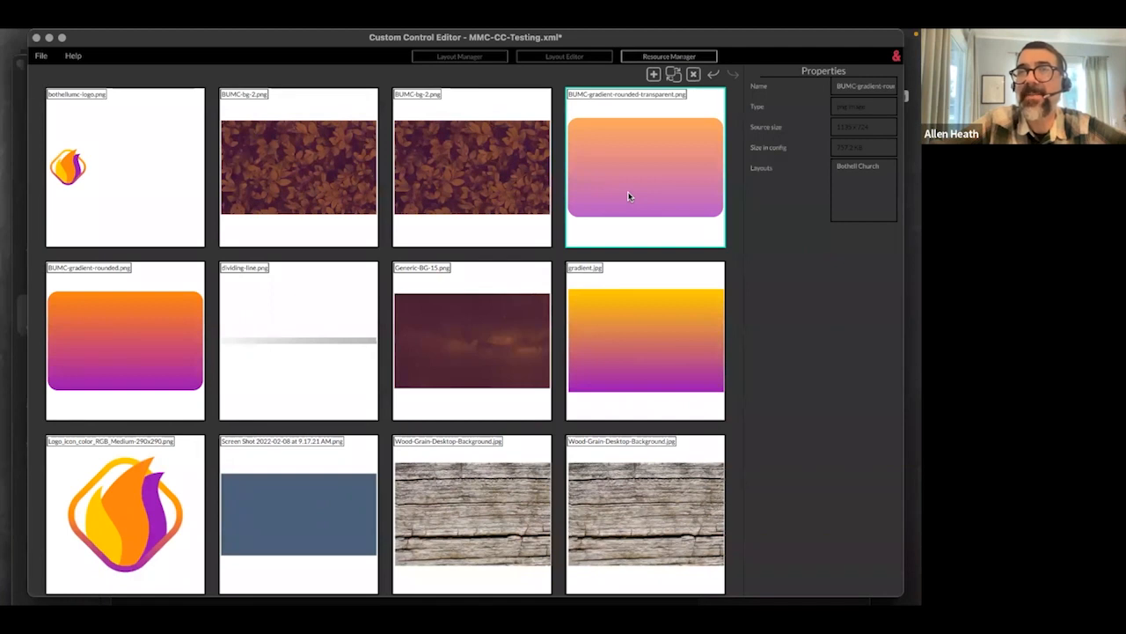